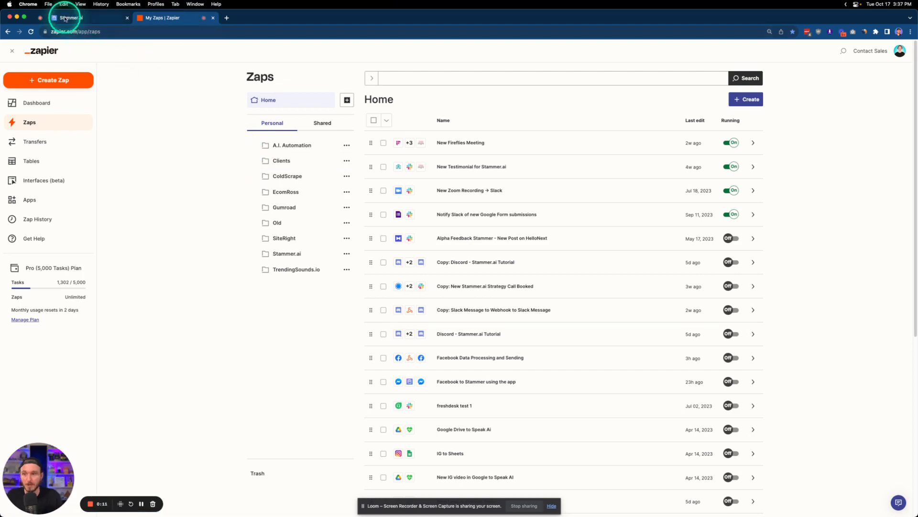
# - Create a new Zap in Zapier and choose Webhook as its trigger
pyautogui.click(71, 18)
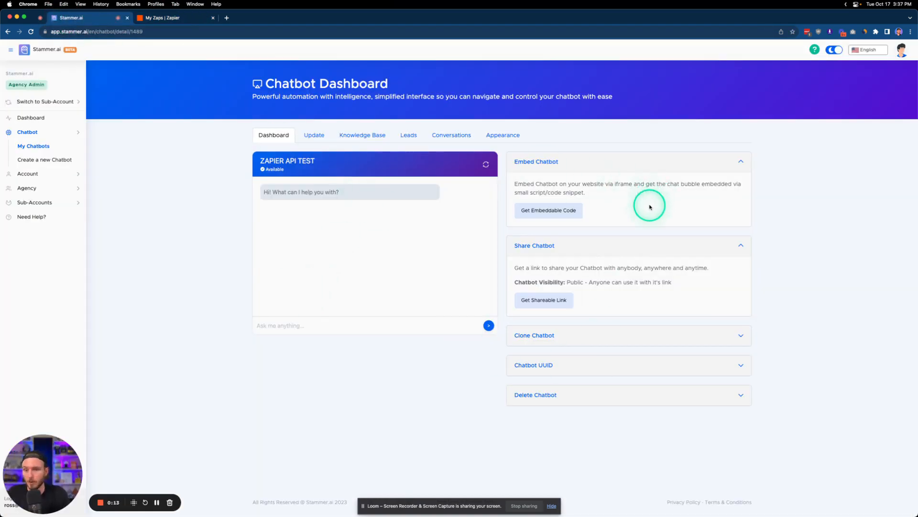
pyautogui.click(177, 18)
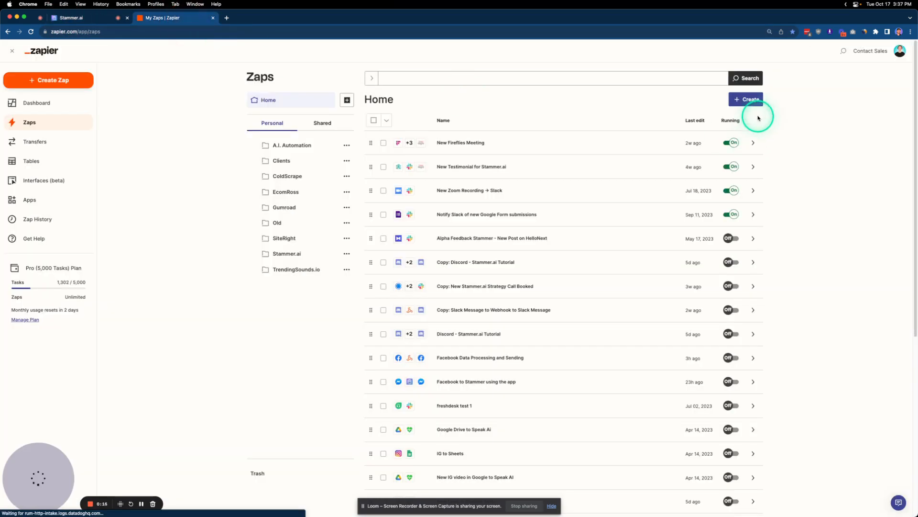
pyautogui.click(754, 103)
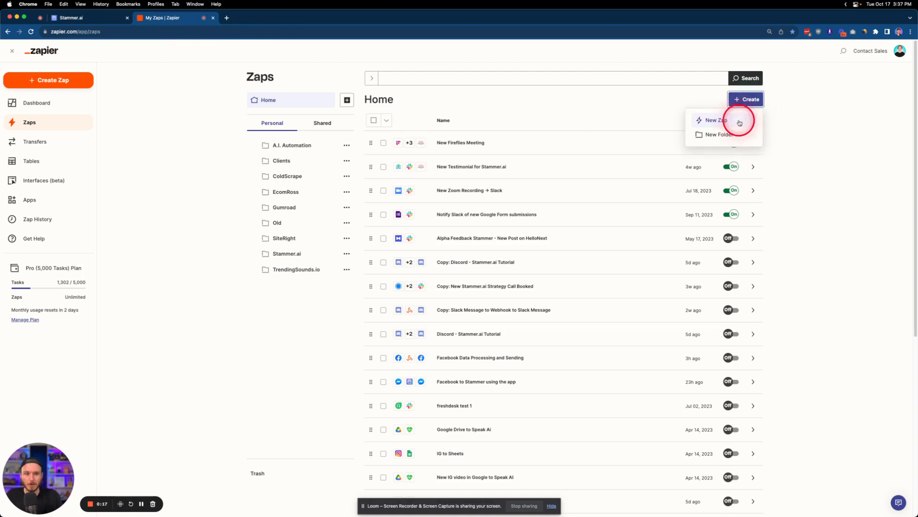
pyautogui.click(738, 118)
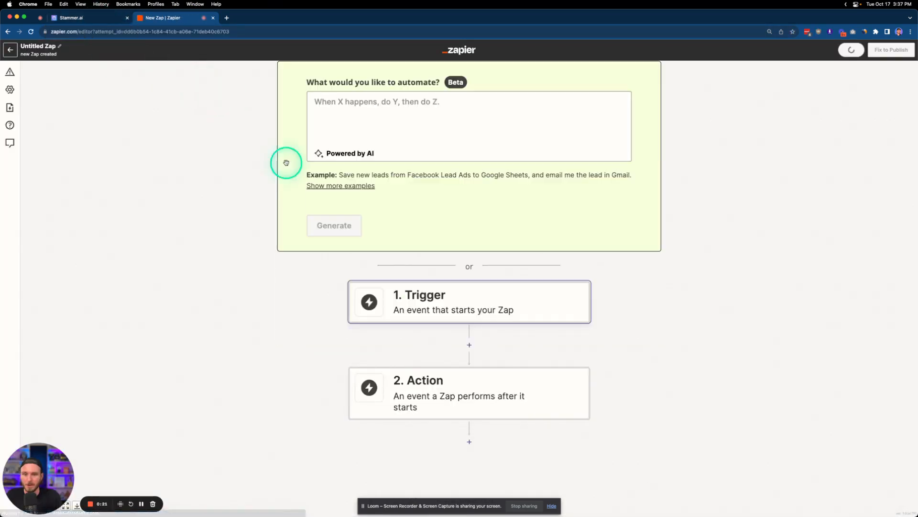
pyautogui.click(452, 314)
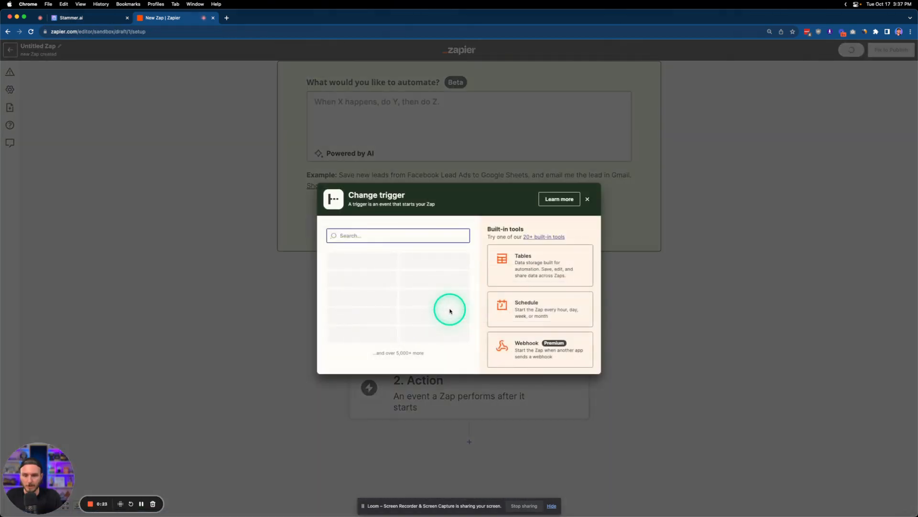
pyautogui.click(521, 352)
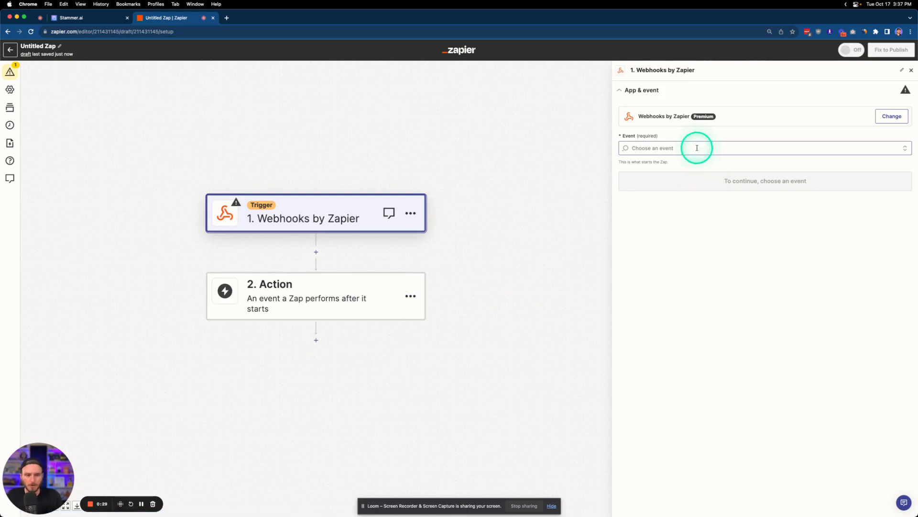
# - Set the webhook trigger event to Catch Hook and continue to the test stage with the child key left empty
pyautogui.click(697, 148)
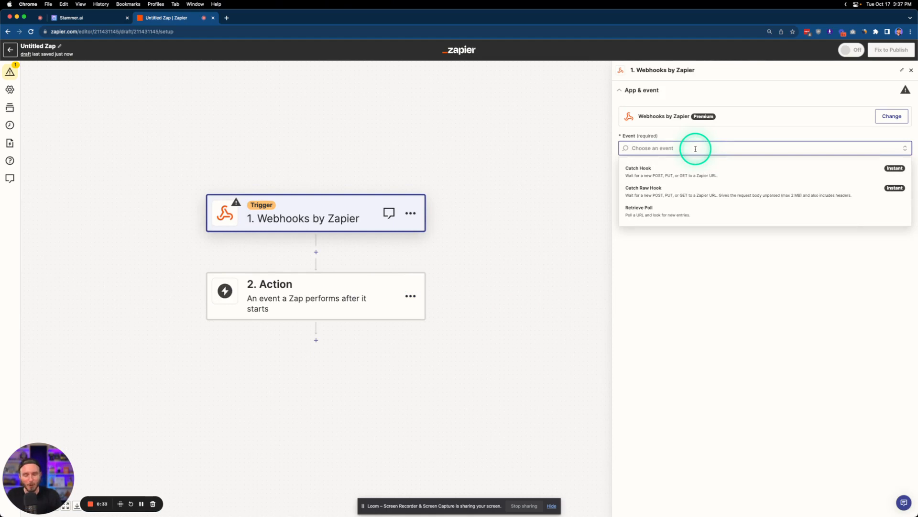
pyautogui.click(684, 175)
pyautogui.click(727, 181)
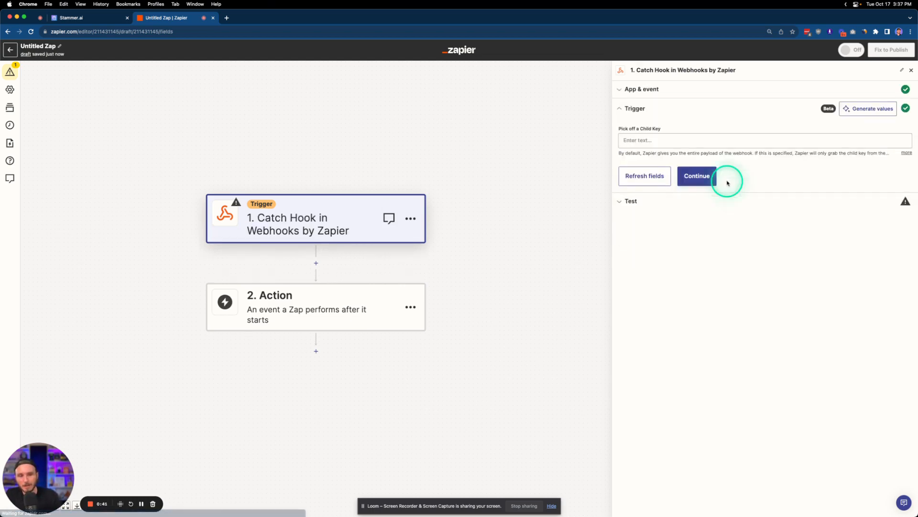
pyautogui.click(701, 179)
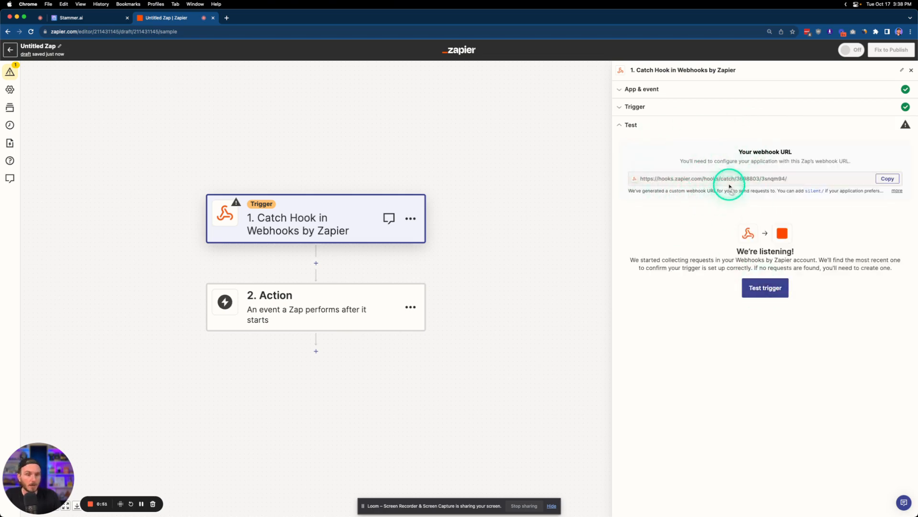
# - Copy the Zap's webhook URL and open the ZAPIER API TEST chatbot's Leads settings in Stammer.ai
pyautogui.click(894, 180)
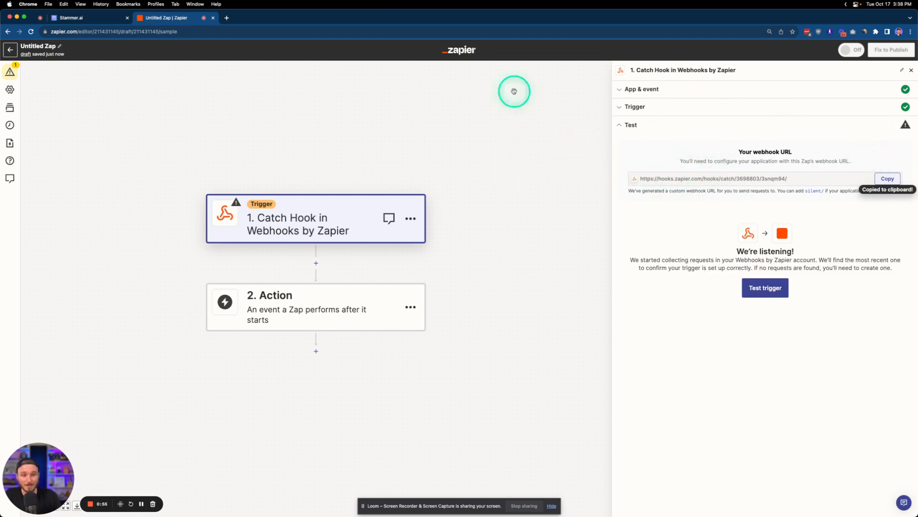
pyautogui.click(888, 179)
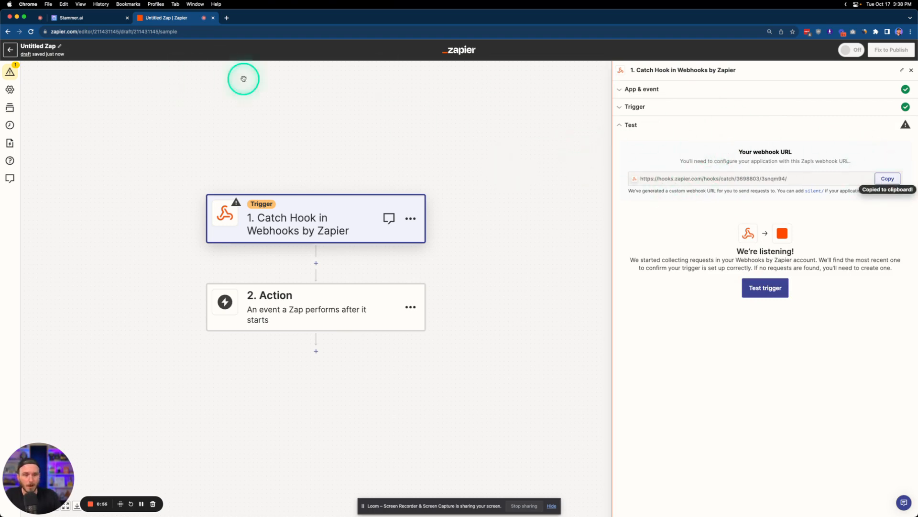
pyautogui.click(80, 19)
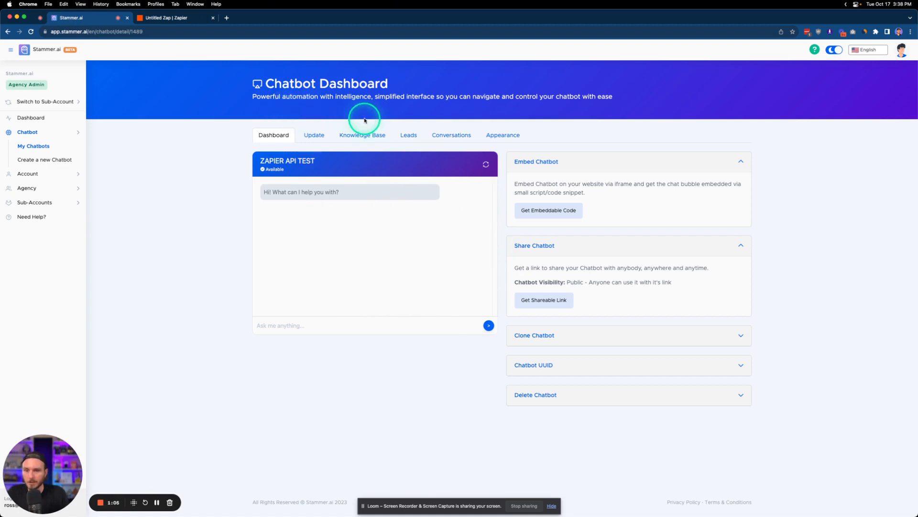
pyautogui.click(412, 138)
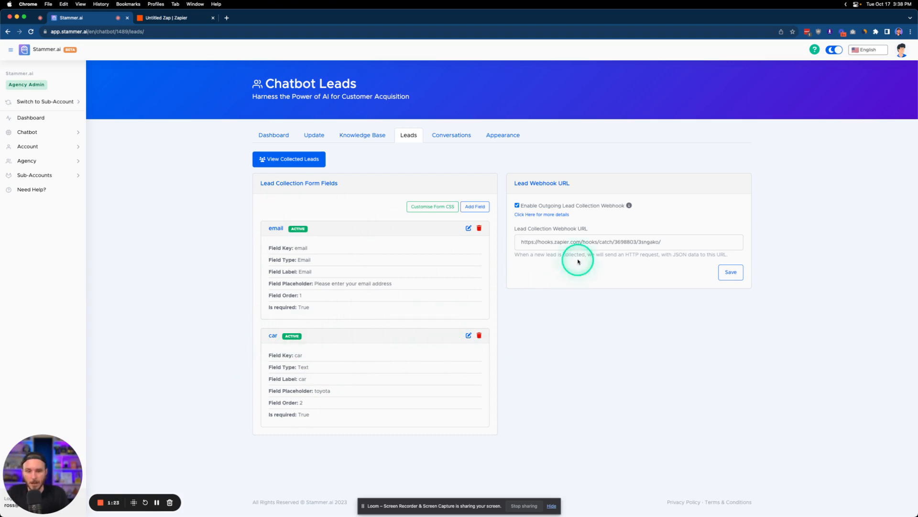
# - Replace the chatbot's Lead Collection Webhook URL with the webhook URL copied from the Zap and save it
pyautogui.tripleClick(551, 238)
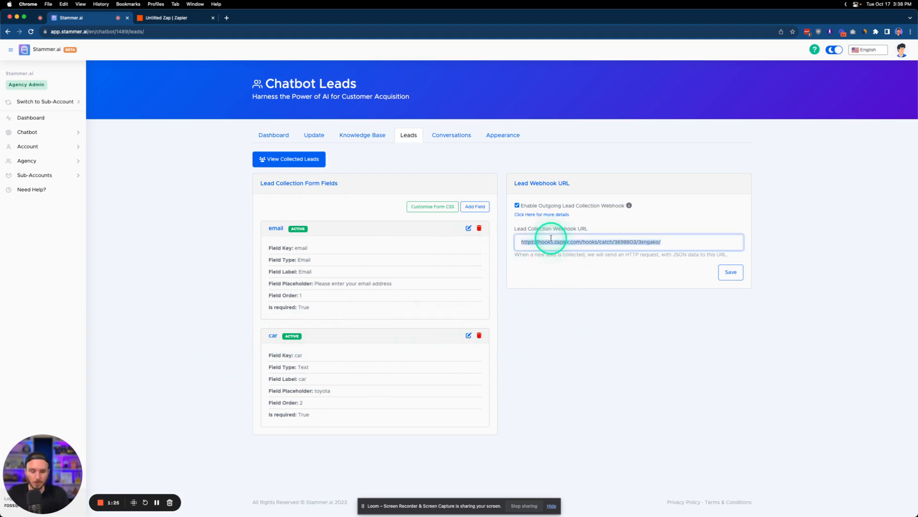
pyautogui.press('BackSpace')
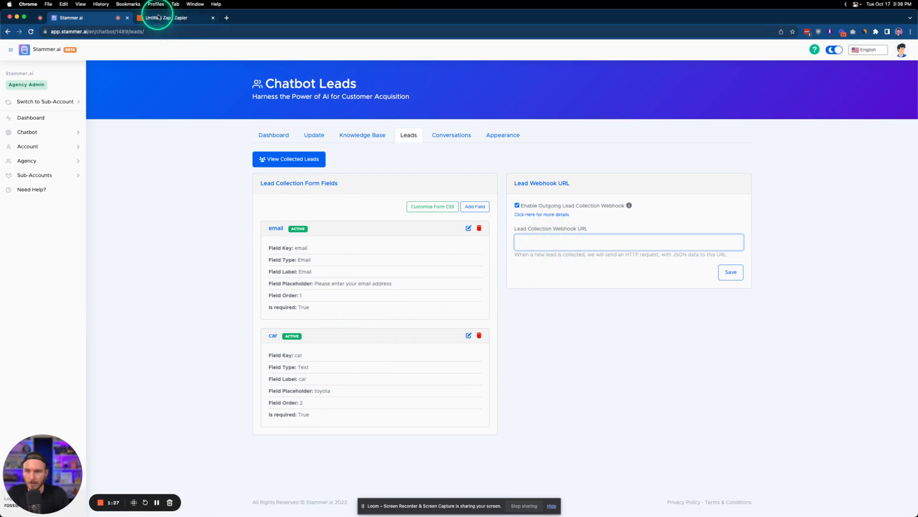
pyautogui.click(155, 16)
pyautogui.click(888, 179)
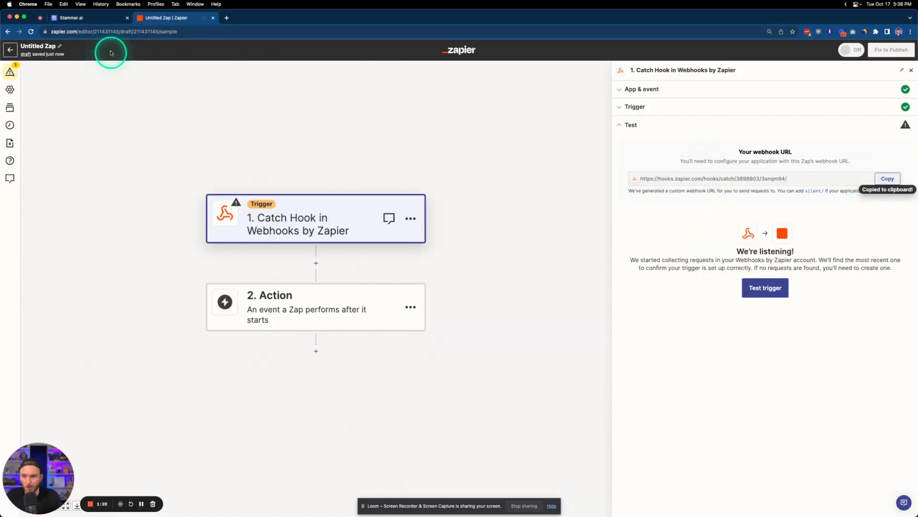
pyautogui.click(82, 18)
pyautogui.press('super+v')
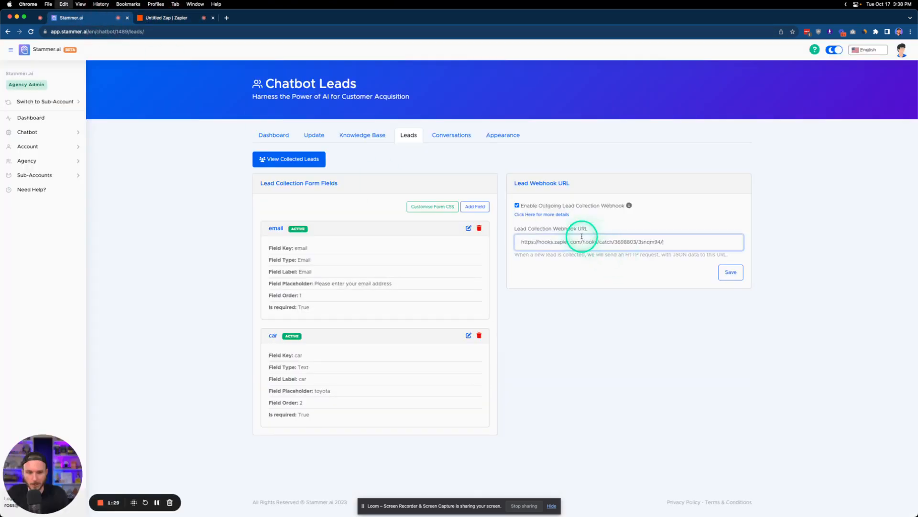
pyautogui.click(727, 276)
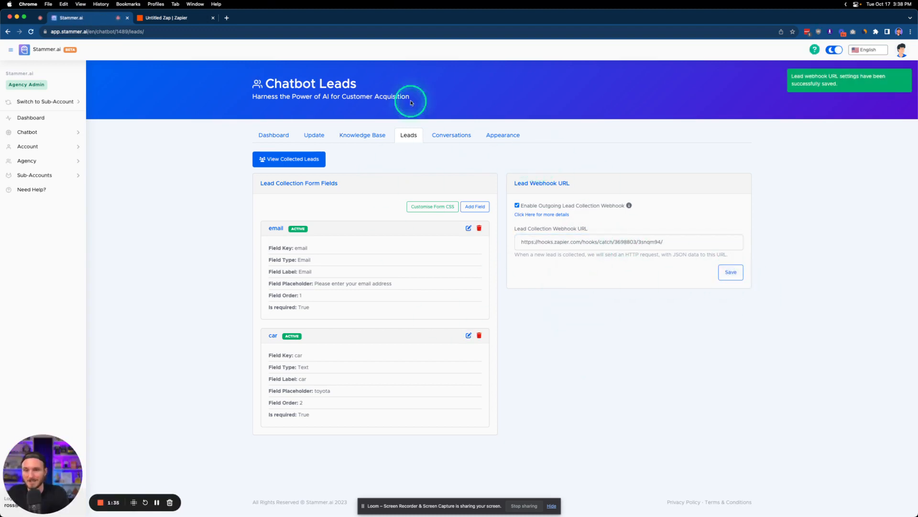
# - Send test data from the lead webhook details in Stammer.ai and test the Catch Hook trigger in Zapier
pyautogui.click(185, 17)
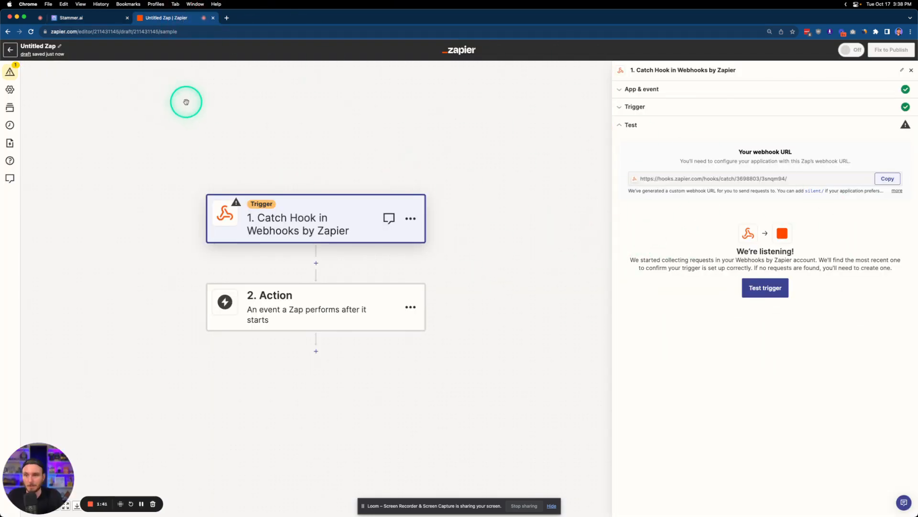
pyautogui.click(114, 22)
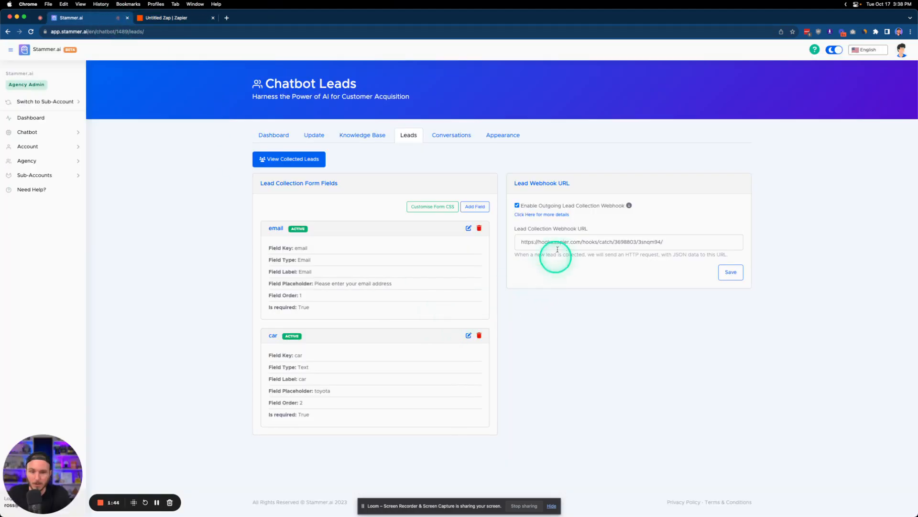
pyautogui.click(547, 215)
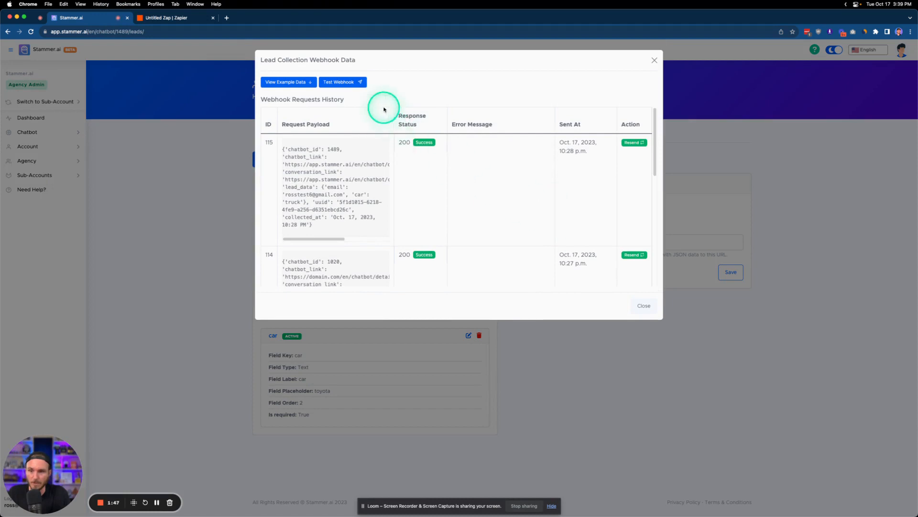
pyautogui.click(358, 84)
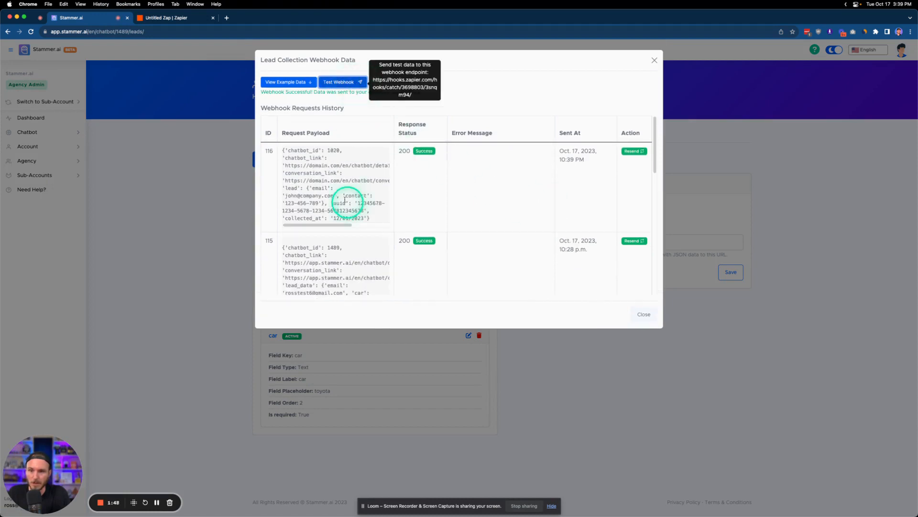
pyautogui.moveTo(290, 198); pyautogui.dragTo(378, 218)
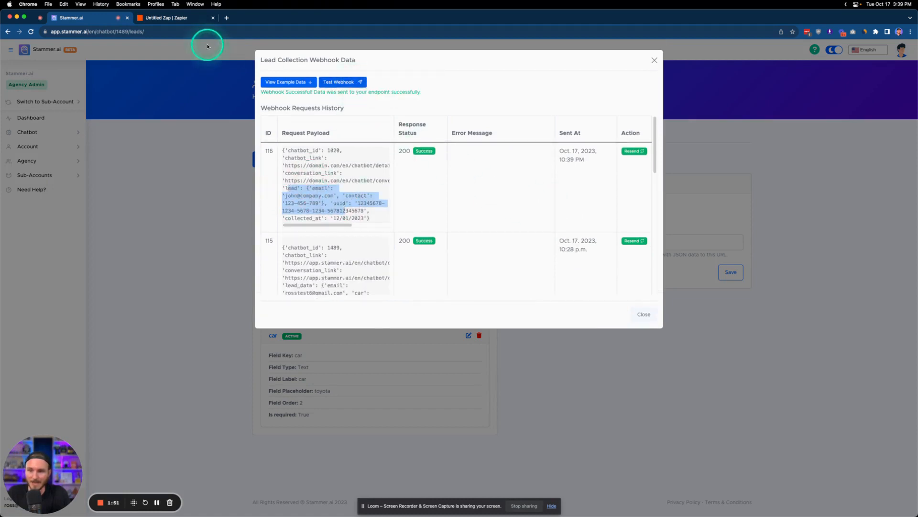
pyautogui.click(188, 18)
pyautogui.click(764, 287)
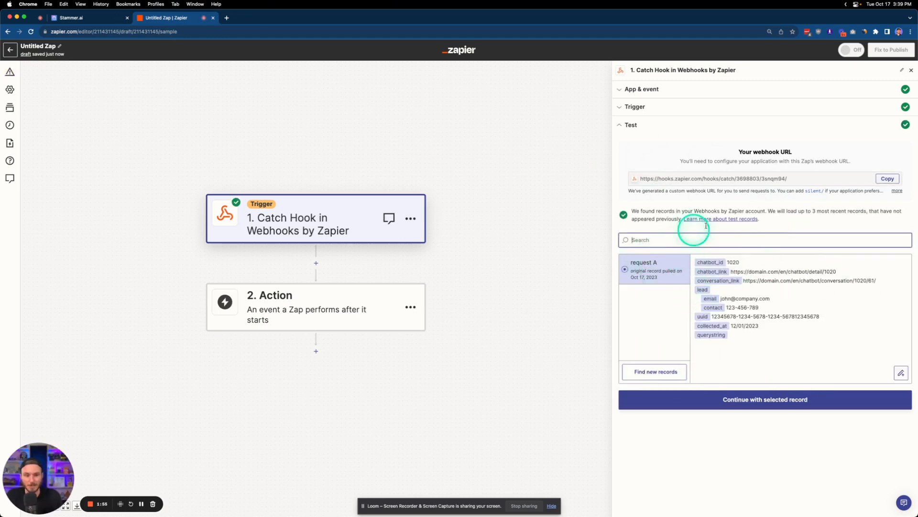
# - Copy the chatbot's shareable link from its Stammer.ai dashboard and open the shared chatbot in an incognito window
pyautogui.click(97, 21)
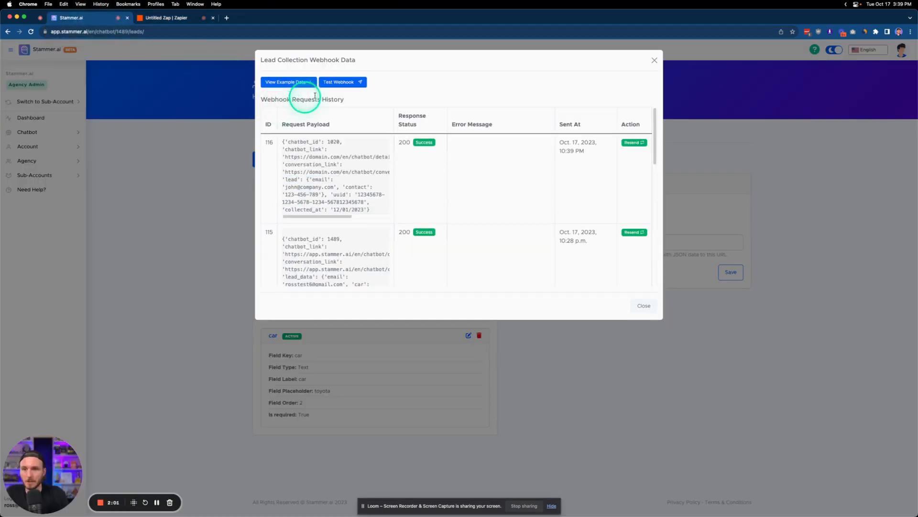
pyautogui.click(653, 60)
pyautogui.click(273, 132)
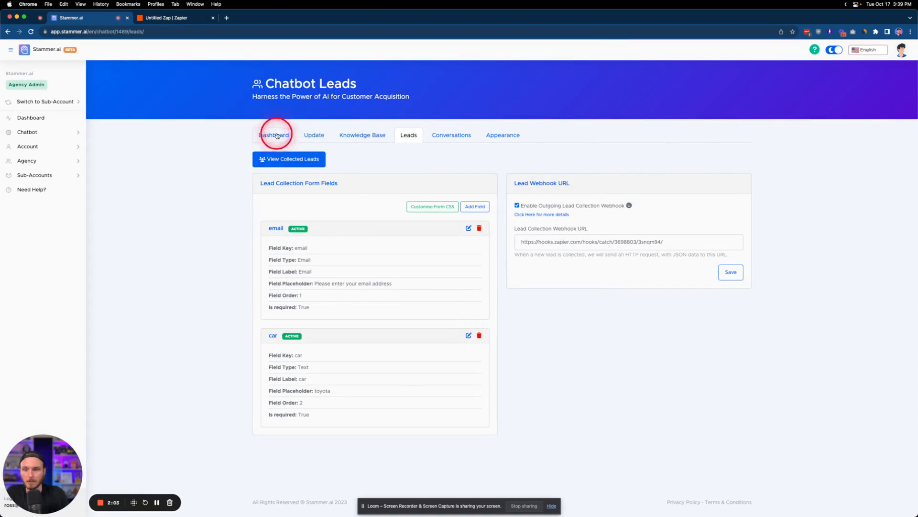
pyautogui.click(568, 249)
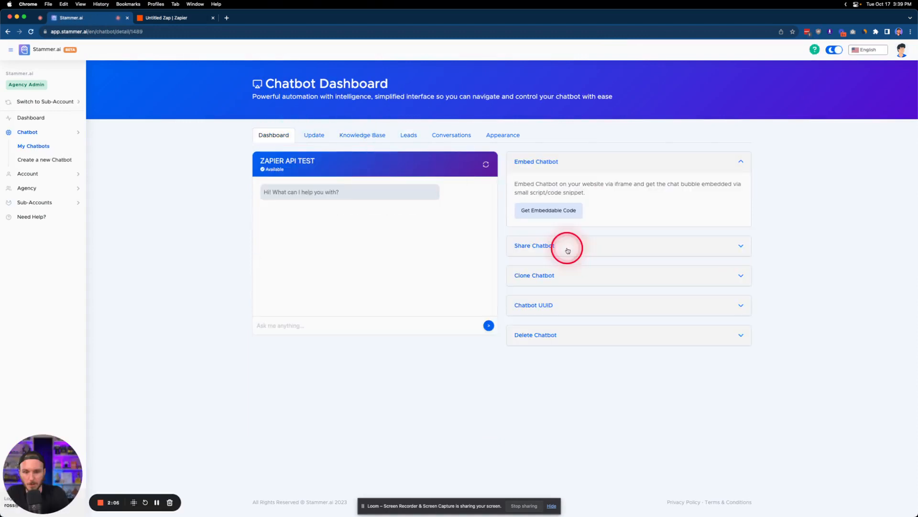
pyautogui.click(541, 300)
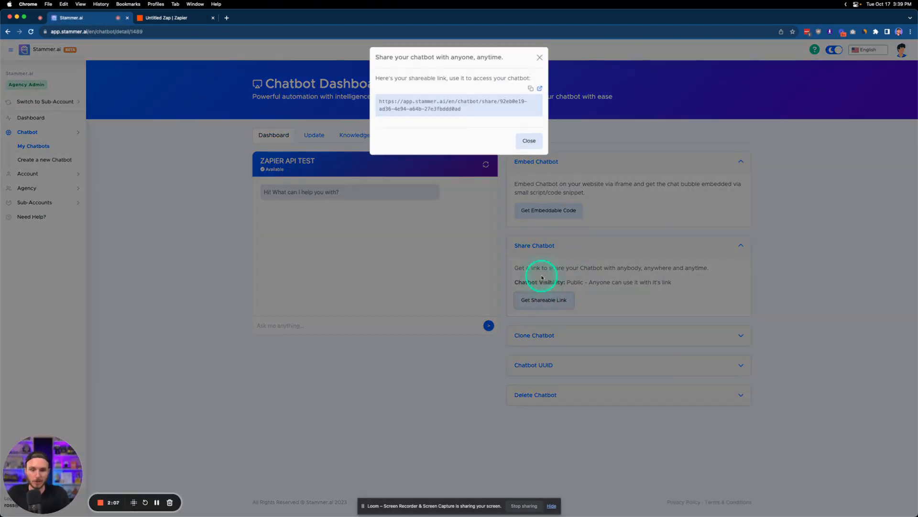
pyautogui.click(530, 89)
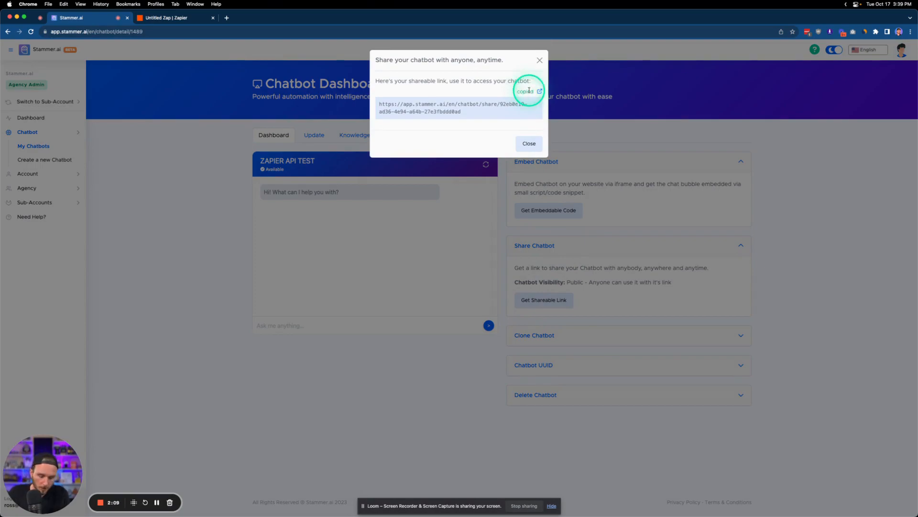
pyautogui.press('super+shift+n')
pyautogui.press('super+v')
pyautogui.press('Return')
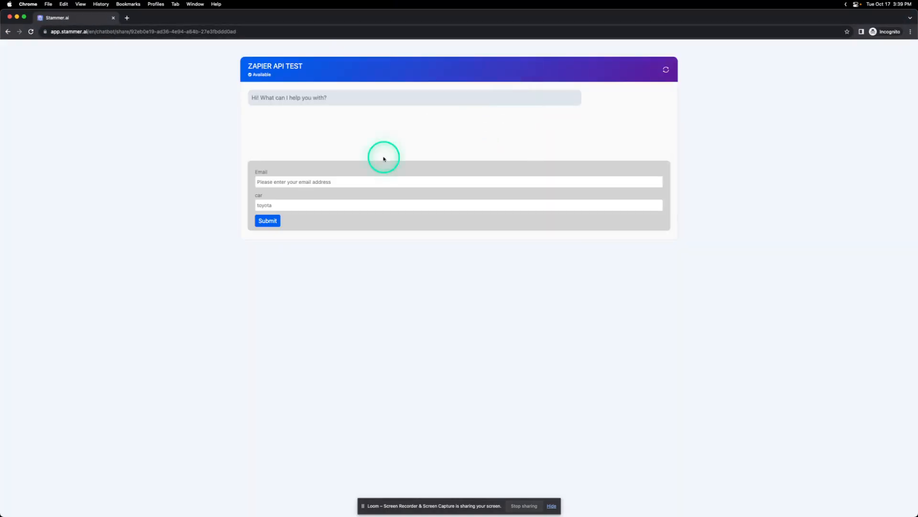
# - Fill in the chatbot's lead form with a test email address and toyota as the car, and submit it
pyautogui.click(304, 182)
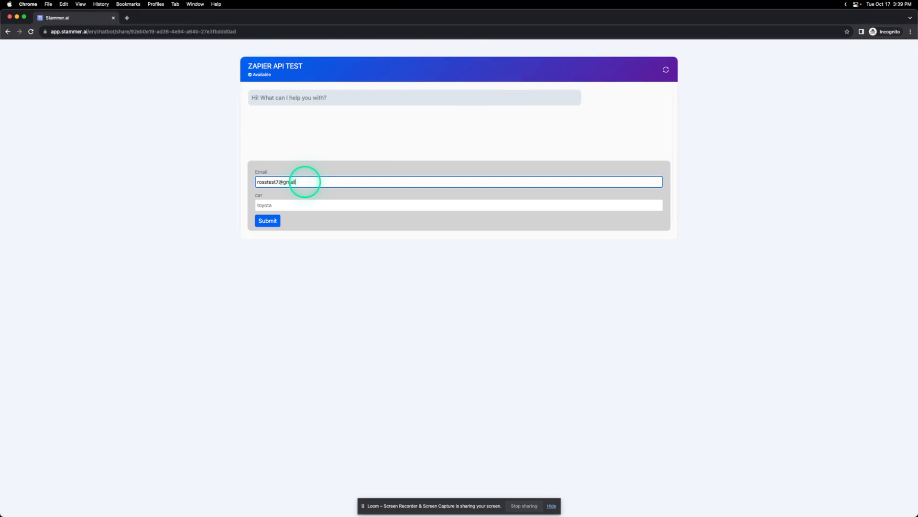
pyautogui.press('Tab')
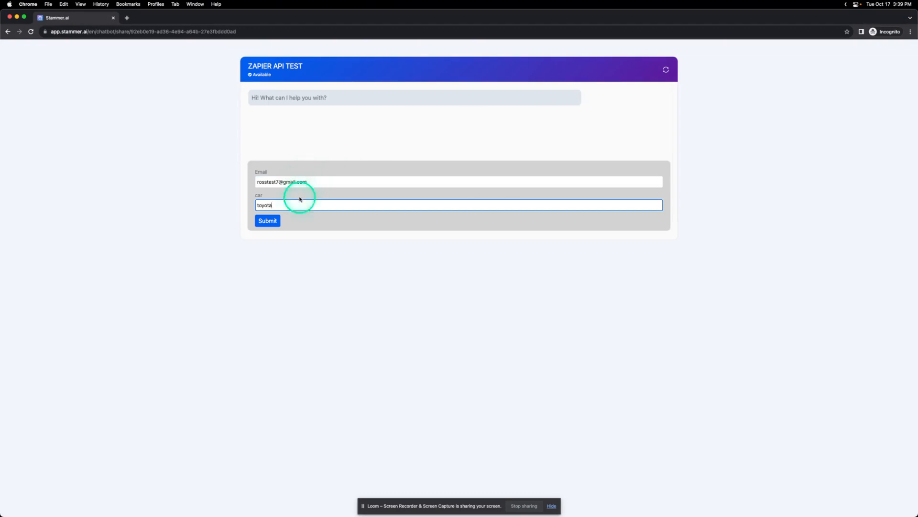
pyautogui.click(267, 221)
# - Return to the Zap in Zapier and find new records for the Catch Hook trigger test
pyautogui.hotkey('ctrl', 'Up')
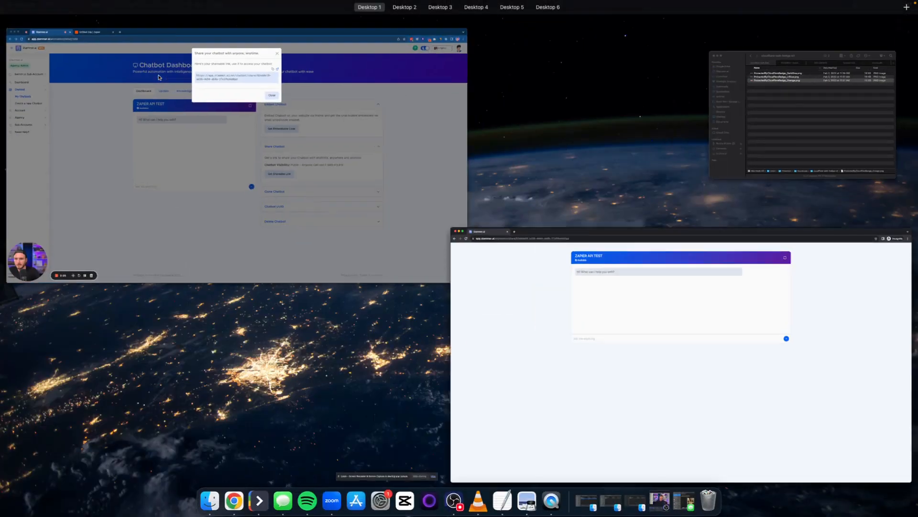
pyautogui.click(159, 77)
pyautogui.click(168, 18)
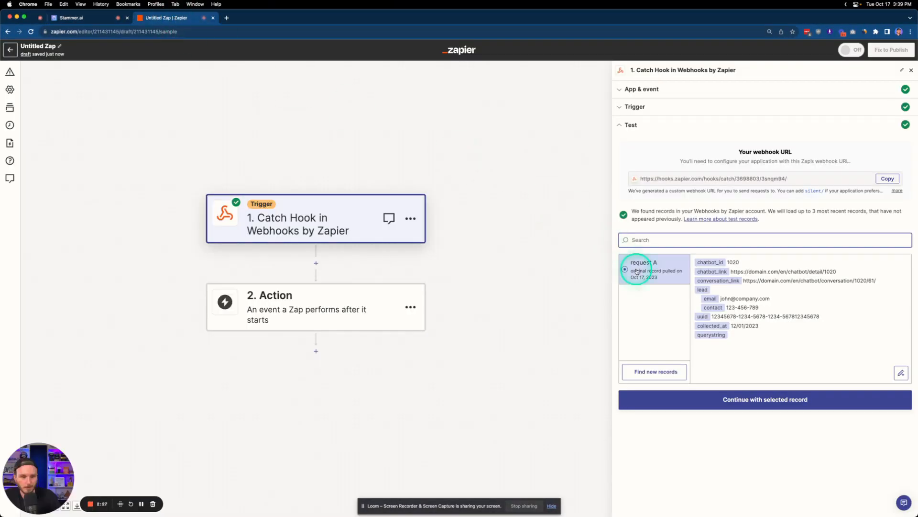
pyautogui.click(652, 373)
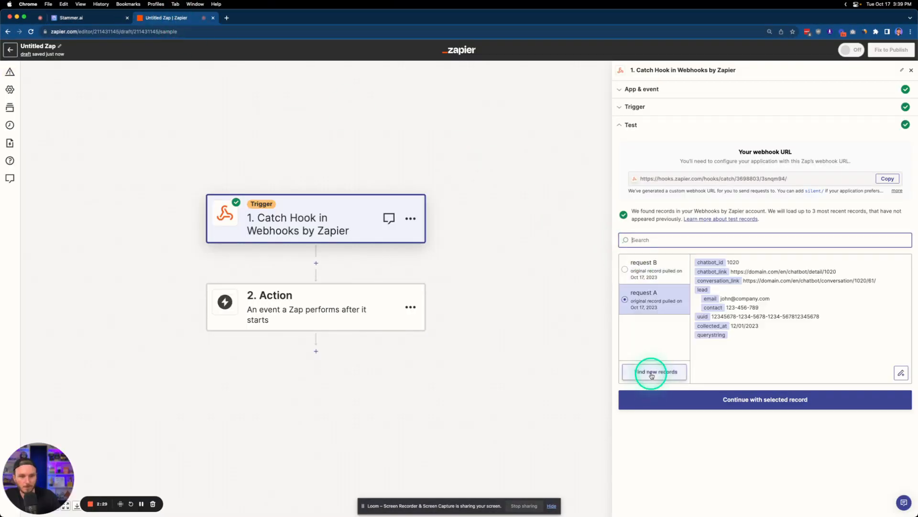
# - Select request B as the Catch Hook trigger's test record and continue to the action step with it
pyautogui.click(664, 263)
pyautogui.moveTo(748, 307); pyautogui.dragTo(705, 297)
pyautogui.click(703, 299)
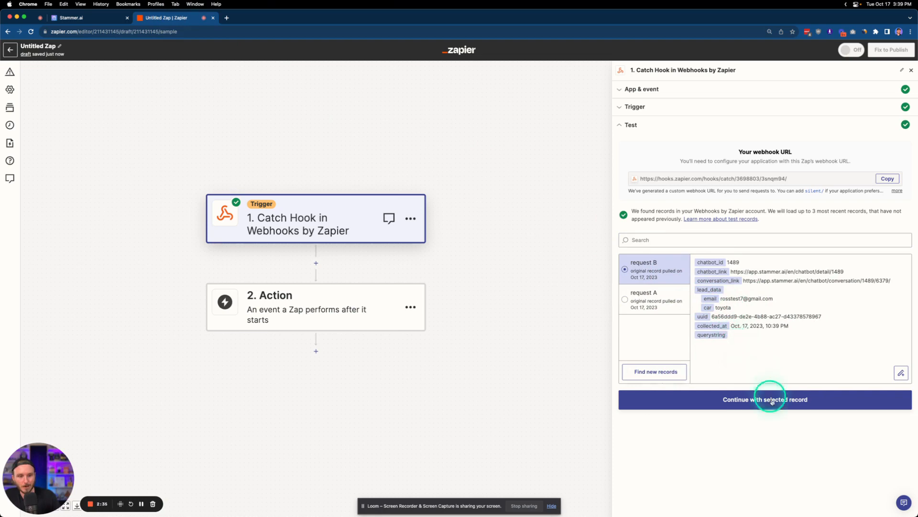
pyautogui.click(728, 407)
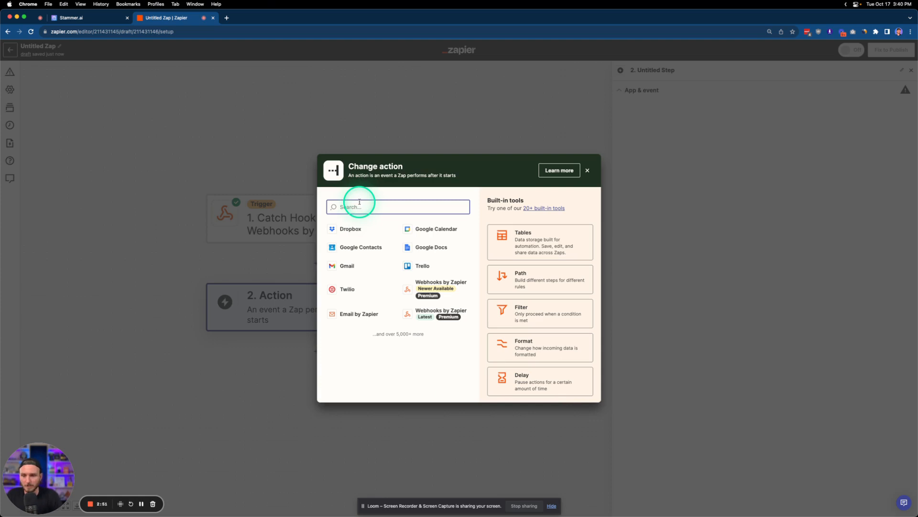
# - Add Google Sheets as the Zap's action app with the Create Spreadsheet Row event and continue to the account setup
pyautogui.write('eet')
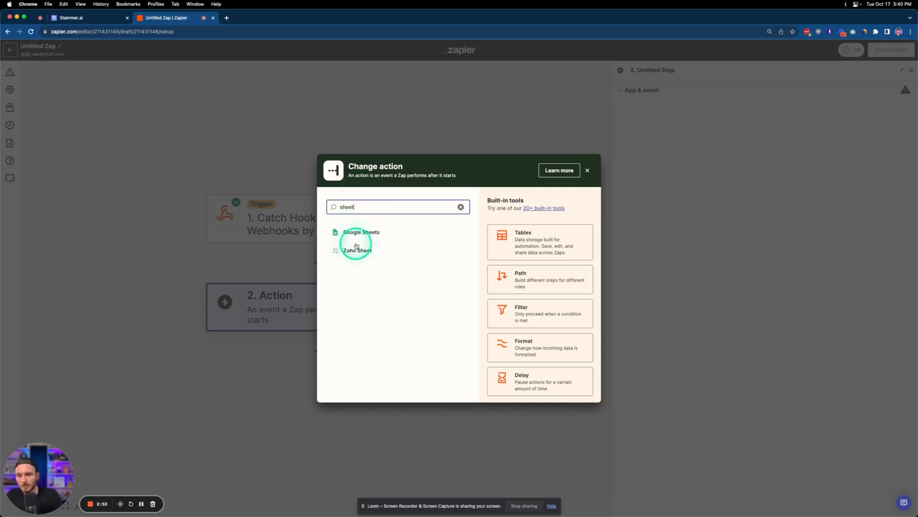
pyautogui.click(364, 231)
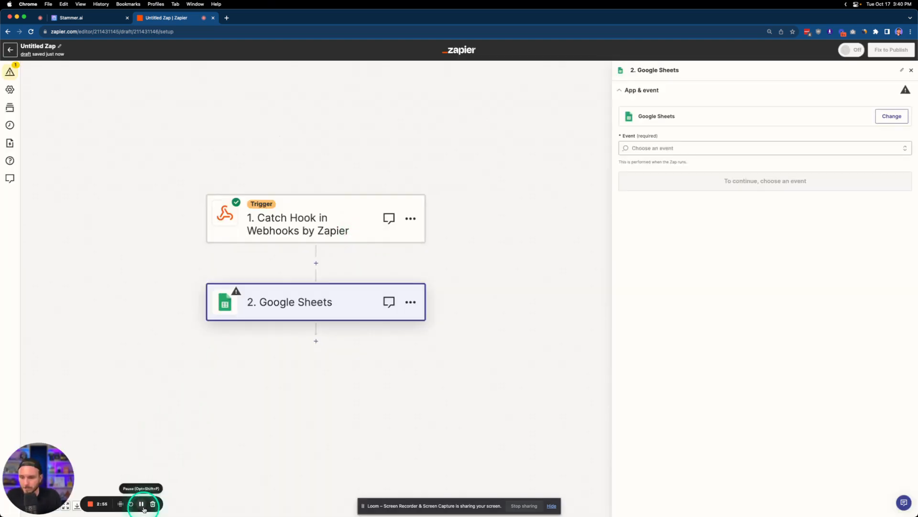
pyautogui.click(141, 503)
pyautogui.click(699, 150)
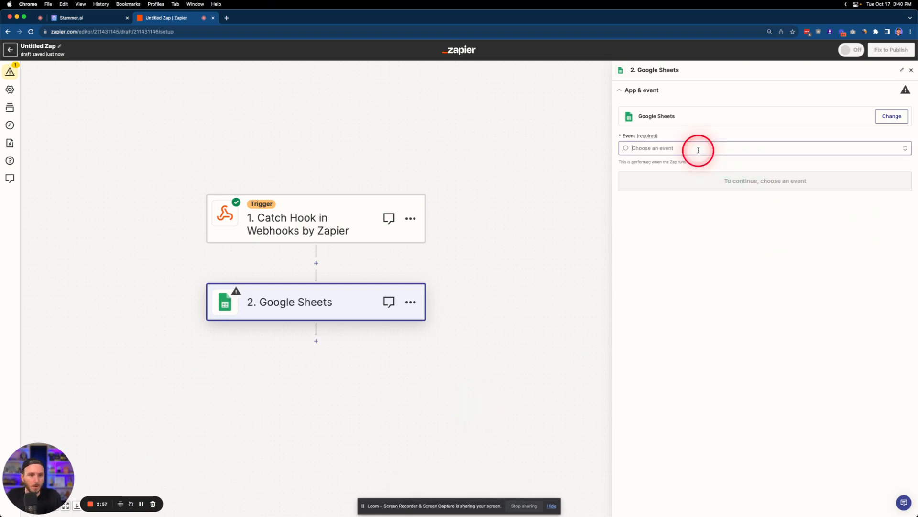
pyautogui.scroll(-3, 742, 213)
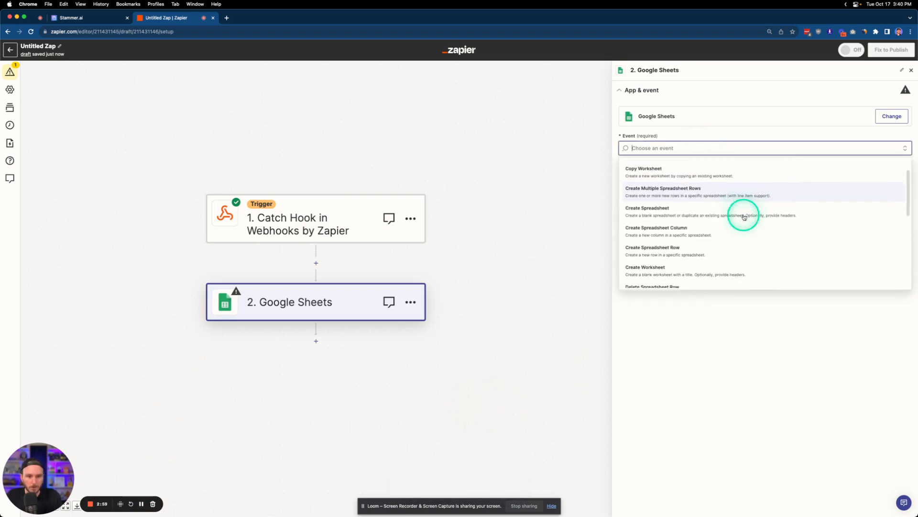
pyautogui.click(675, 242)
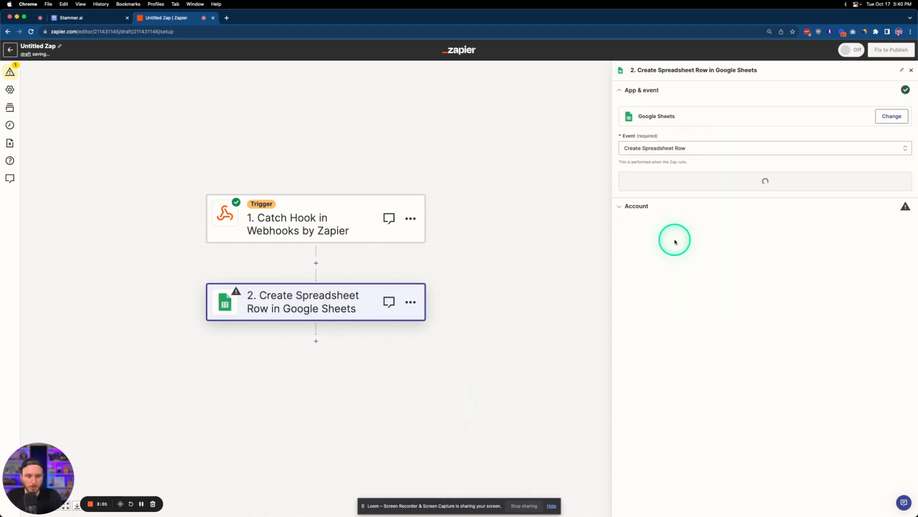
pyautogui.click(732, 182)
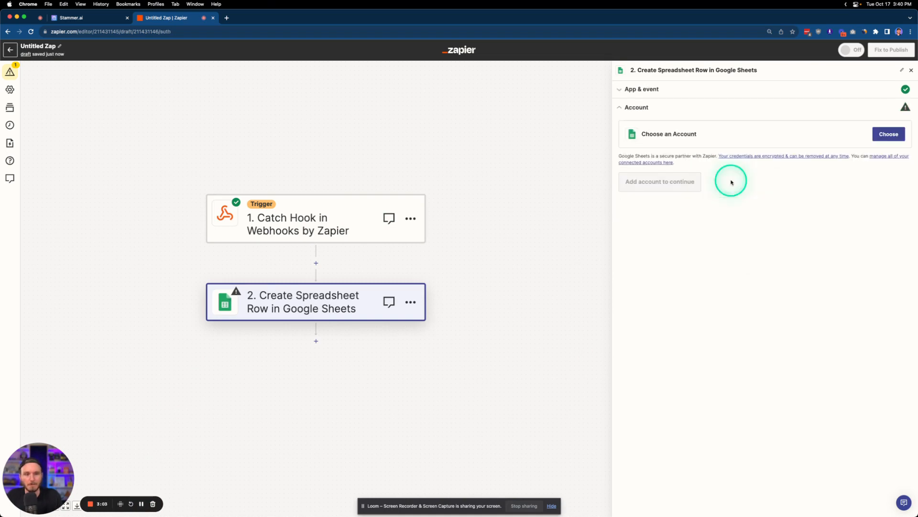
# - Choose the unexpired Google Sheets account for the action and continue to the action fields
pyautogui.click(885, 136)
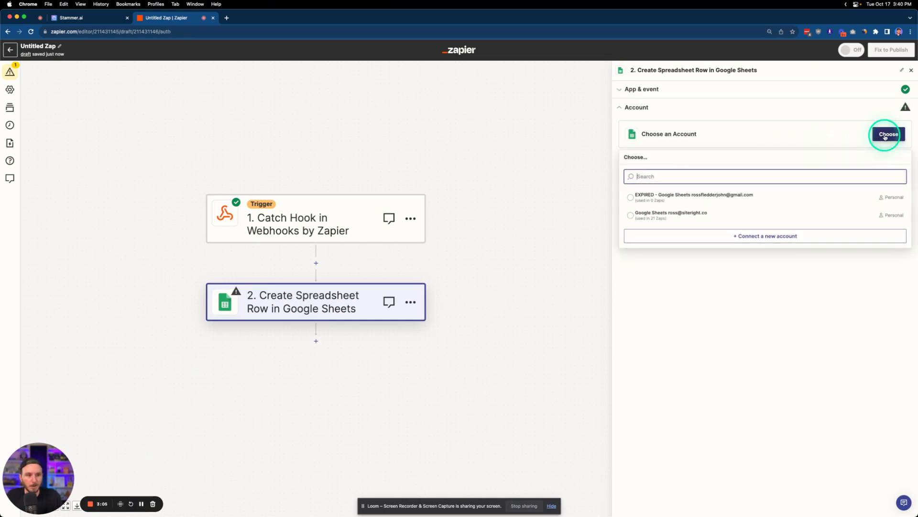
pyautogui.click(660, 216)
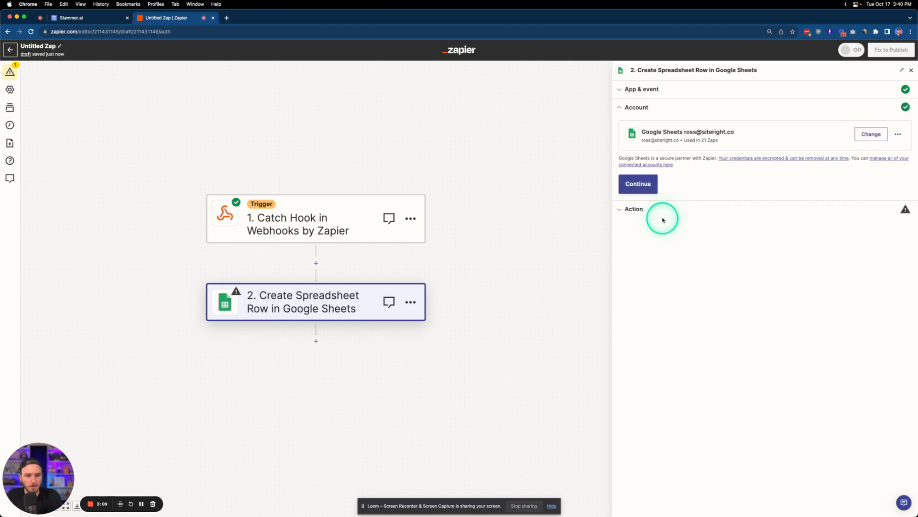
pyautogui.click(630, 187)
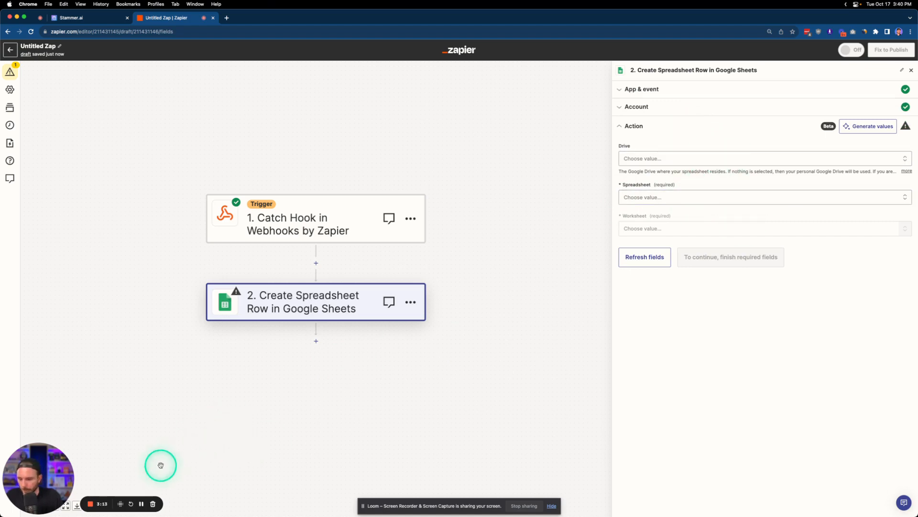
pyautogui.click(142, 504)
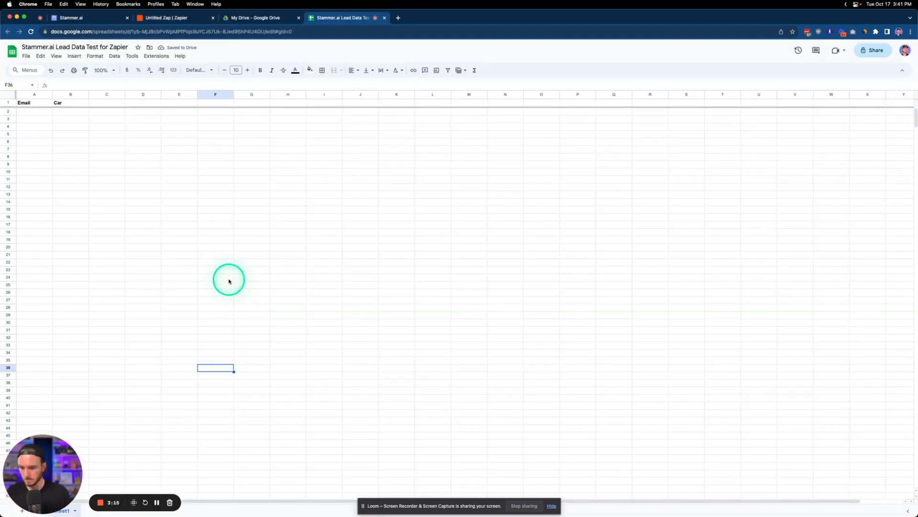
# - Widen the Email column in the Stammer.ai Lead Data Test for Zapier spreadsheet in Google Sheets
pyautogui.click(228, 280)
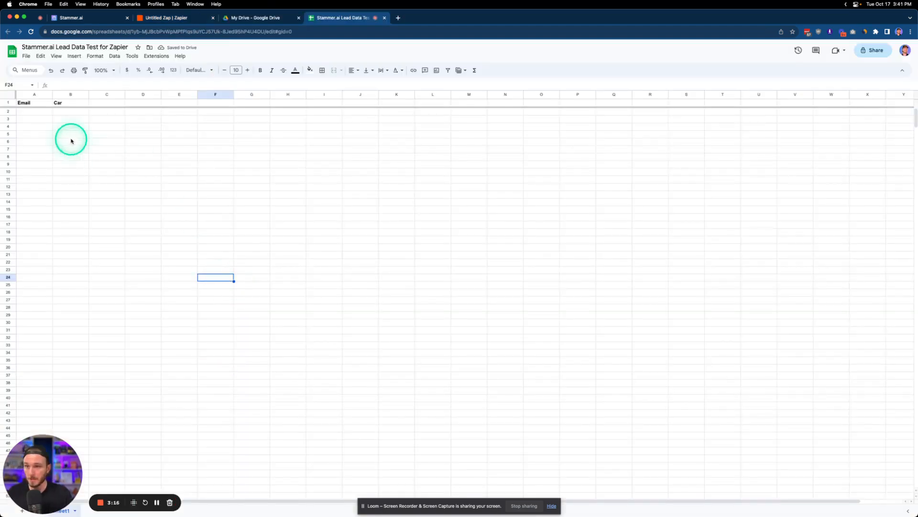
pyautogui.click(71, 140)
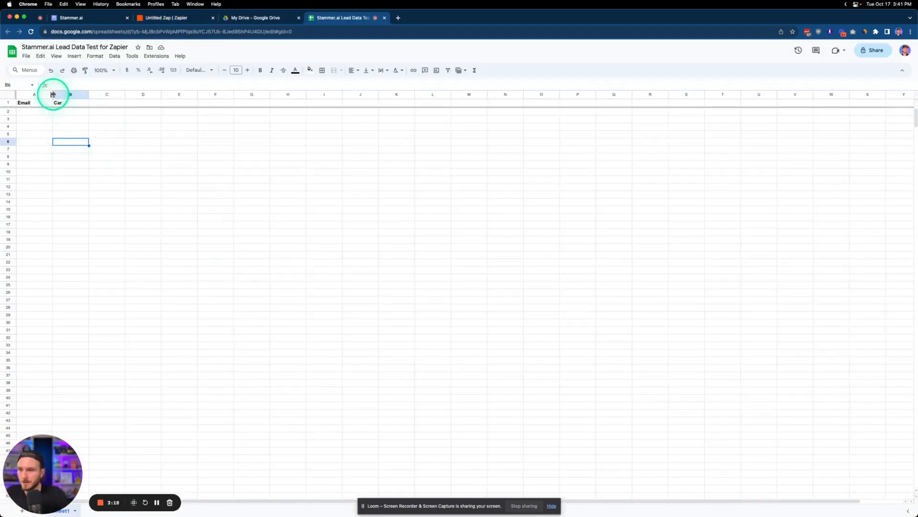
pyautogui.moveTo(53, 95); pyautogui.dragTo(80, 94)
pyautogui.click(173, 126)
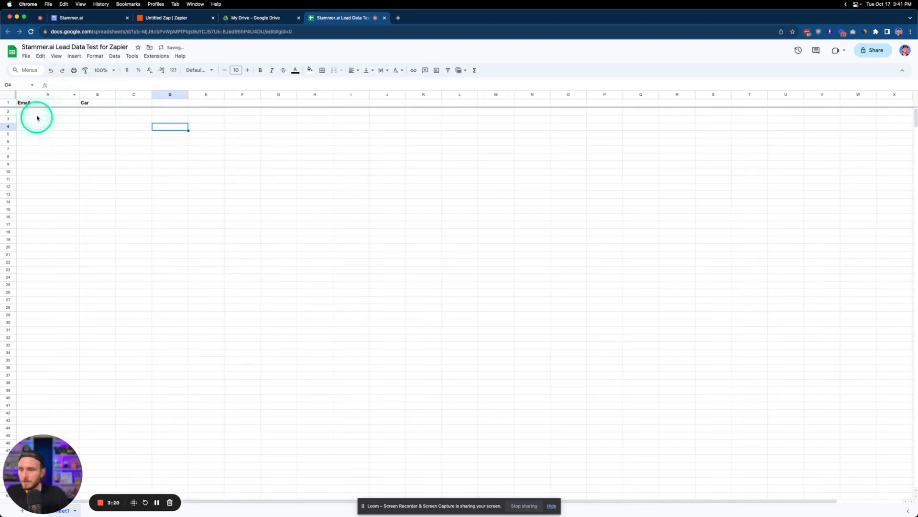
# - Compare the chatbot's lead collection form fields in Stammer.ai with the column headings of the lead data spreadsheet
pyautogui.click(72, 18)
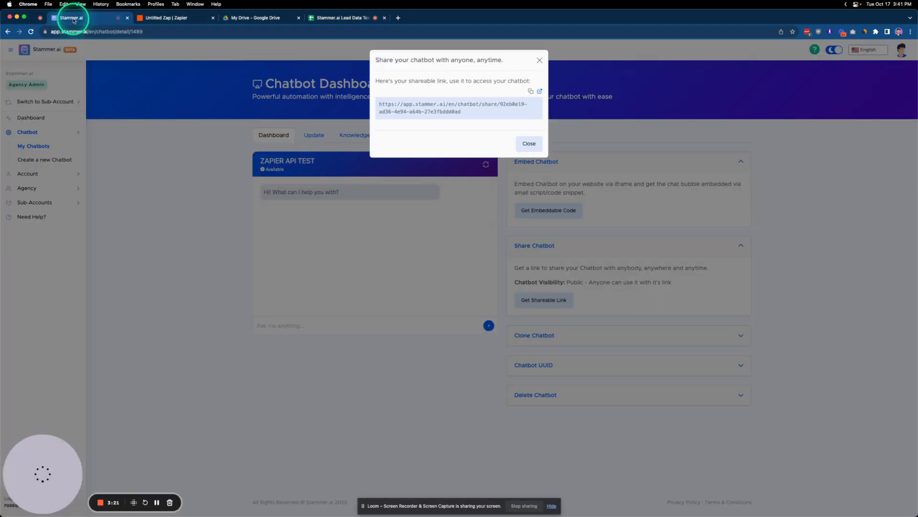
pyautogui.click(206, 172)
pyautogui.click(409, 135)
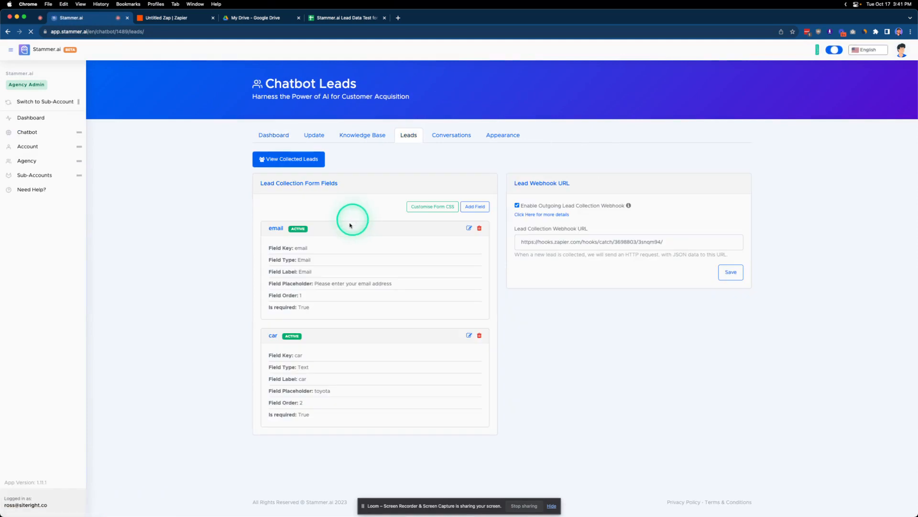
pyautogui.click(332, 19)
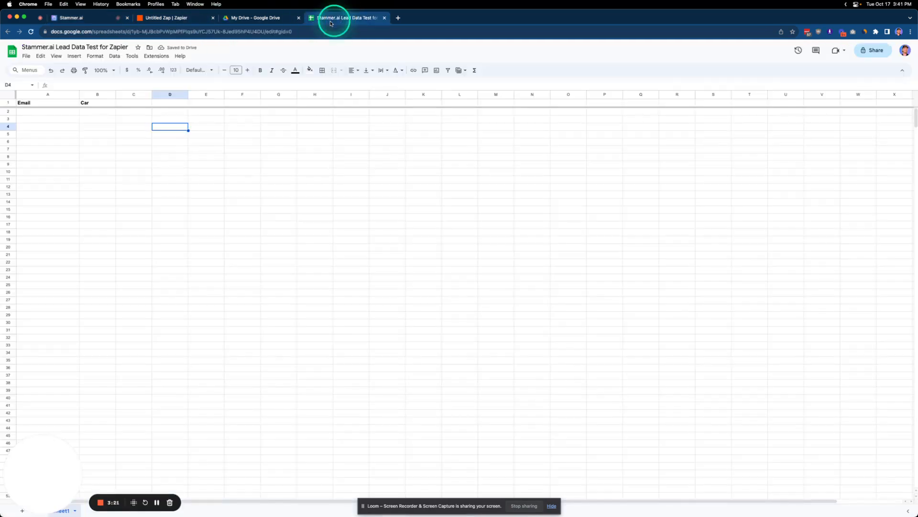
# - Return to the Zap in Zapier, closing the My Drive browser page, and set the row action's drive to My Google Drive
pyautogui.click(164, 19)
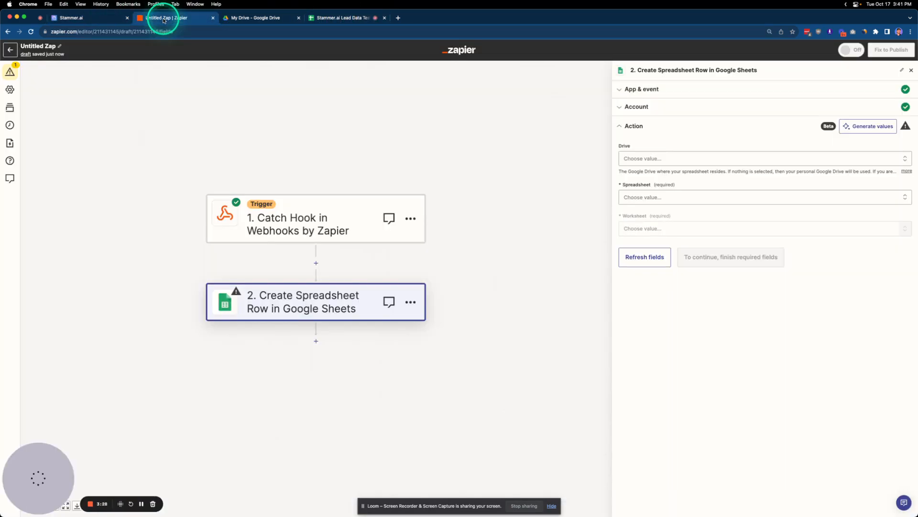
pyautogui.click(299, 18)
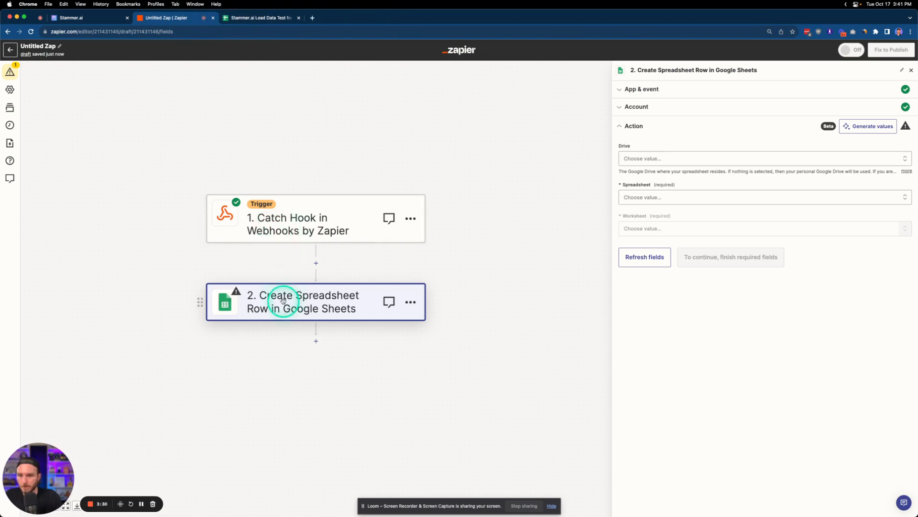
pyautogui.click(659, 161)
pyautogui.click(646, 258)
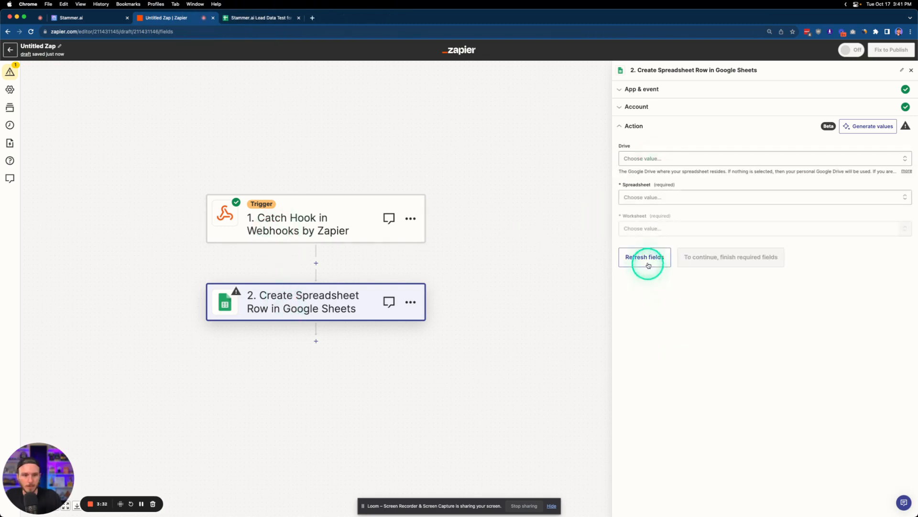
pyautogui.click(641, 163)
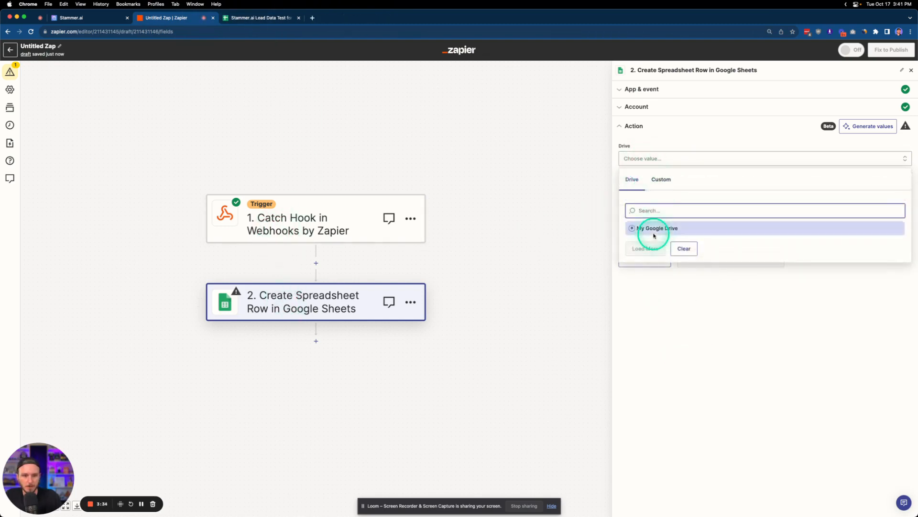
pyautogui.click(674, 287)
pyautogui.click(654, 197)
pyautogui.click(640, 154)
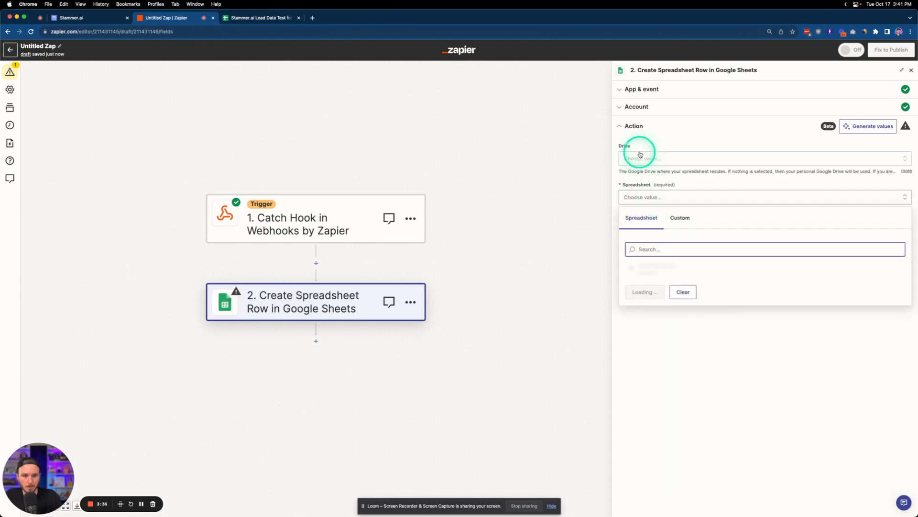
pyautogui.click(645, 230)
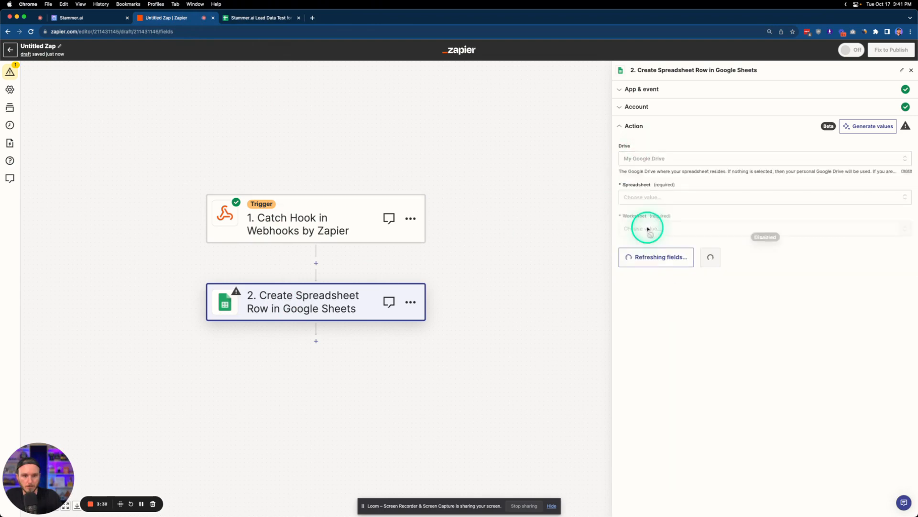
# - Set the action's spreadsheet to Stammer.ai Lead Data Test for Zapier and its worksheet to Sheet1
pyautogui.click(643, 199)
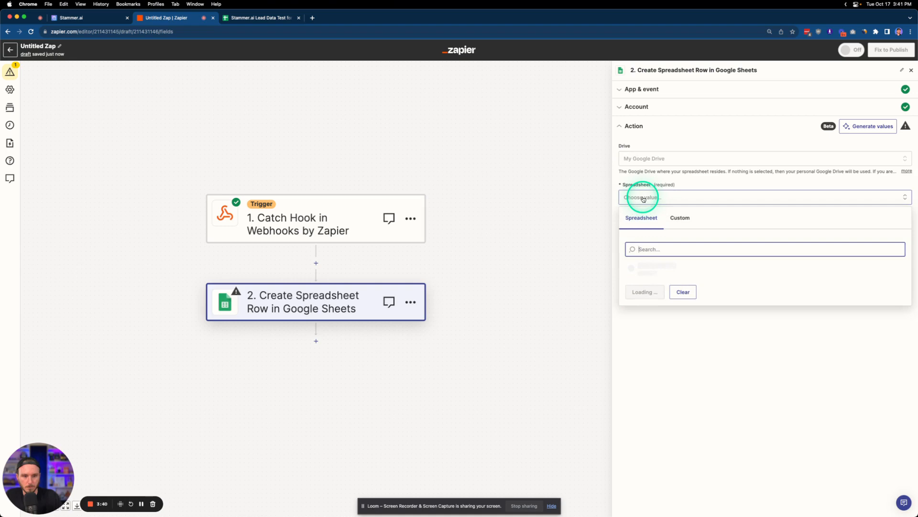
pyautogui.click(659, 280)
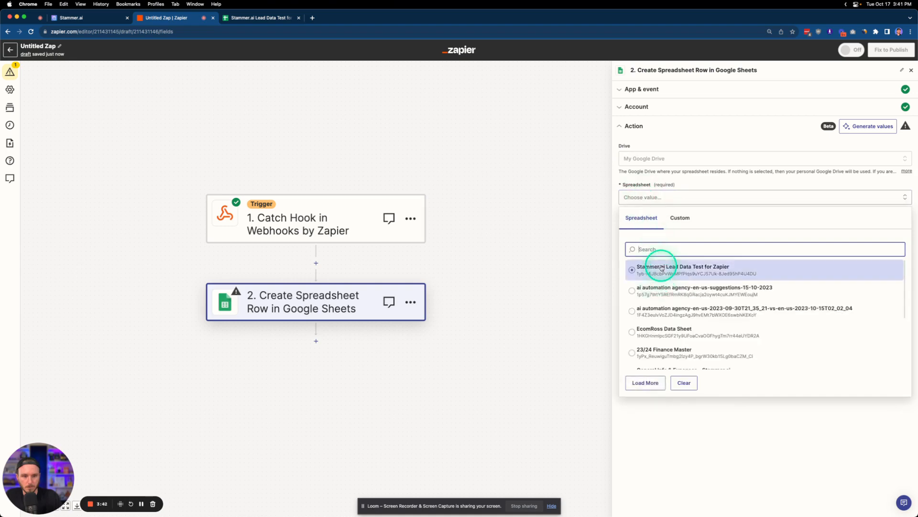
pyautogui.click(656, 266)
pyautogui.click(639, 228)
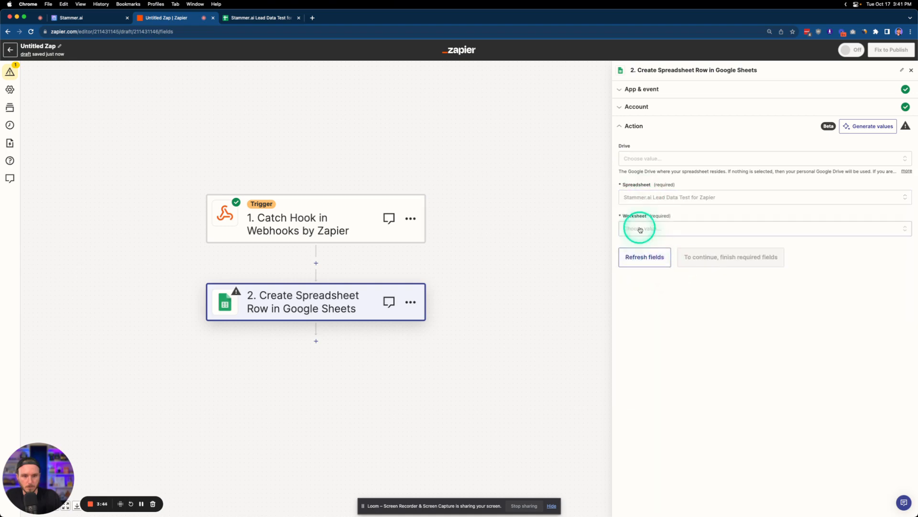
pyautogui.click(648, 296)
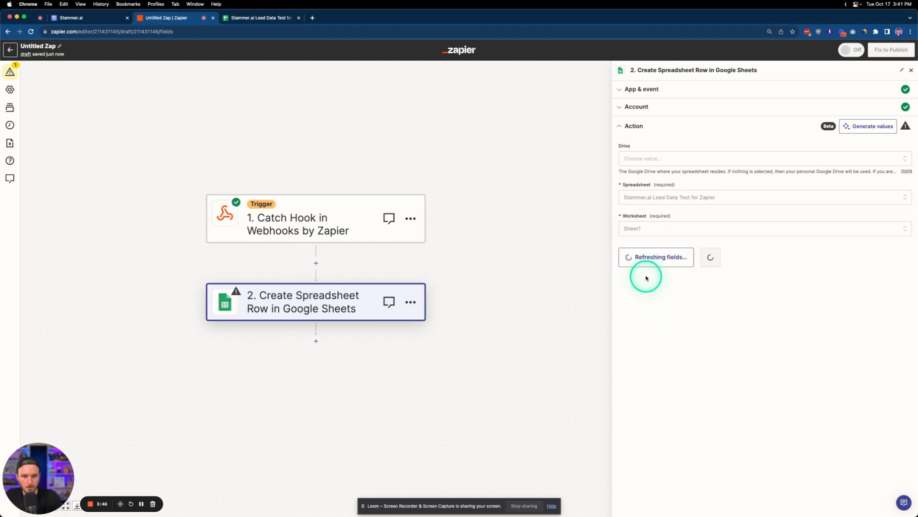
# - Map the webhook's Lead Data Email to the Email column and Lead Data Car to the Car column
pyautogui.click(641, 258)
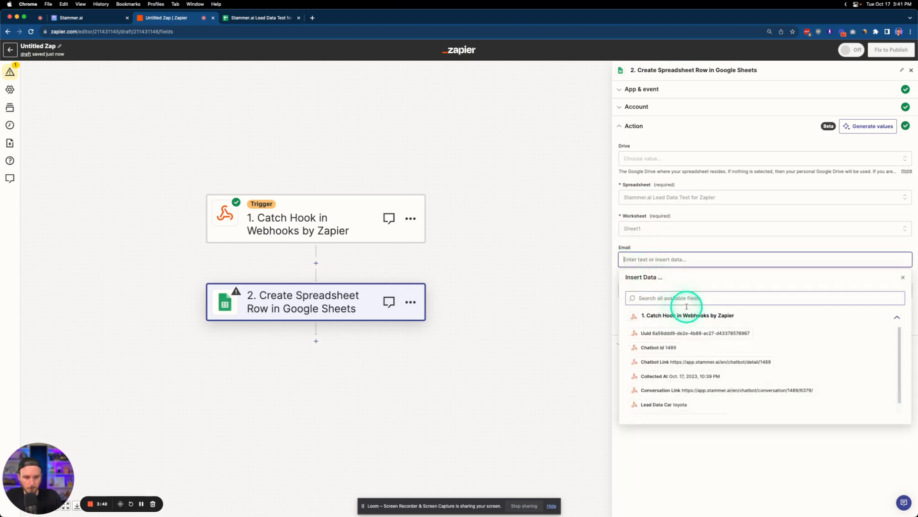
pyautogui.scroll(-1, 742, 349)
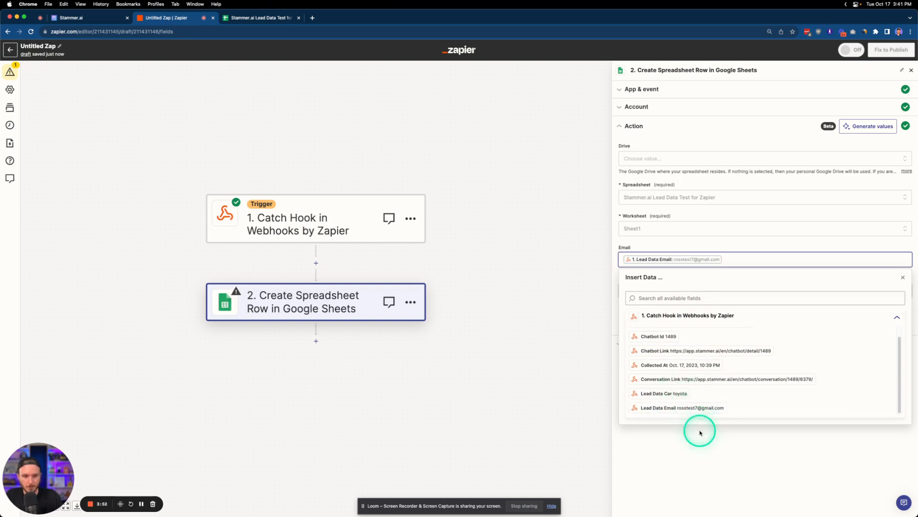
pyautogui.click(654, 291)
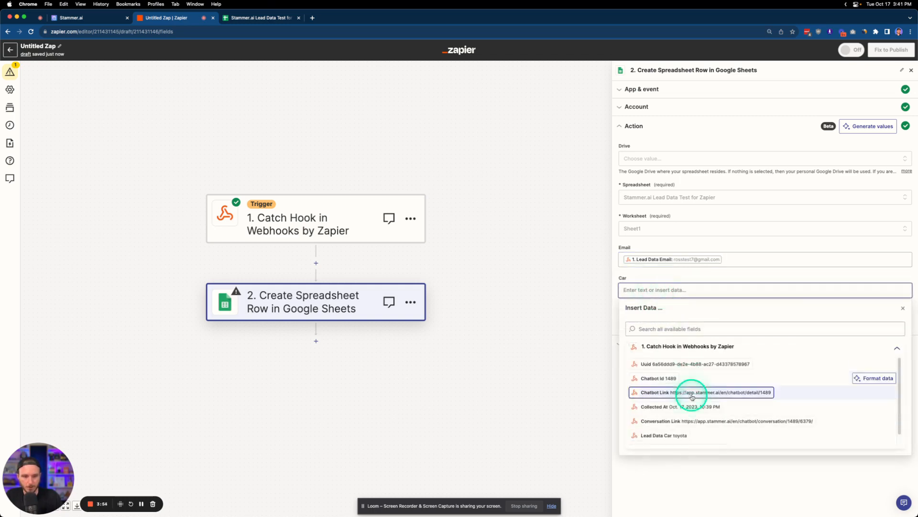
pyautogui.scroll(-1, 692, 397)
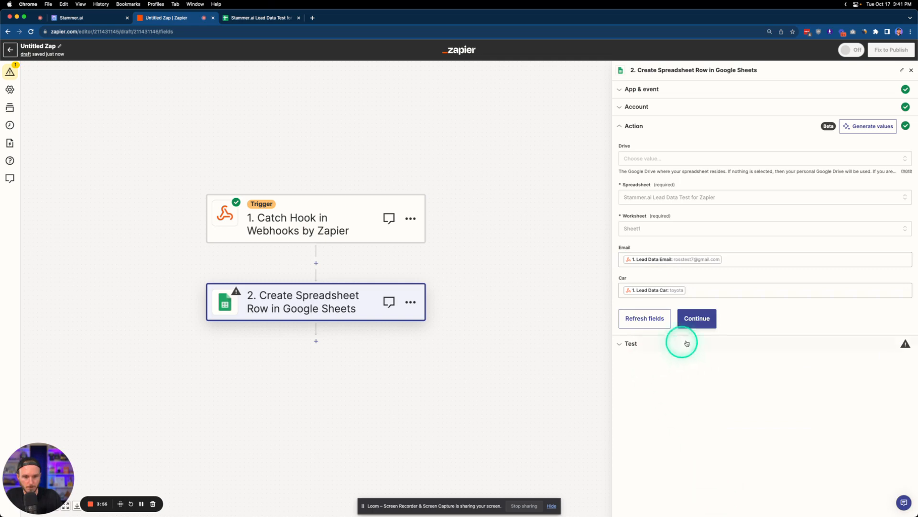
# - Test the Create Spreadsheet Row action and check the lead row it adds in the Google Sheets spreadsheet
pyautogui.click(704, 320)
pyautogui.click(683, 329)
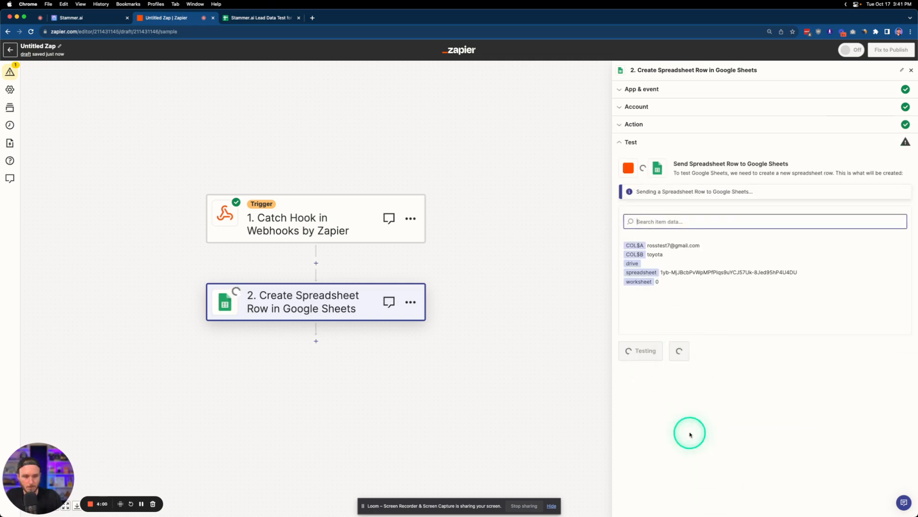
pyautogui.click(251, 20)
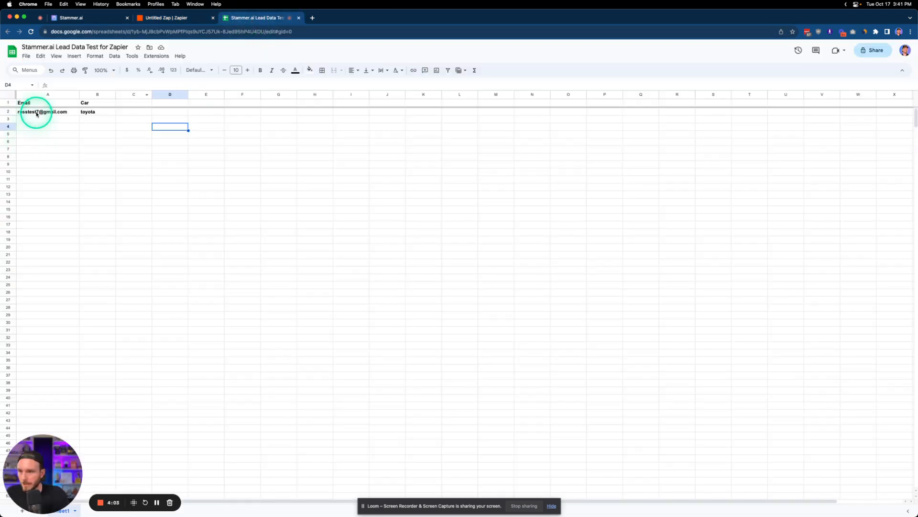
pyautogui.click(64, 113)
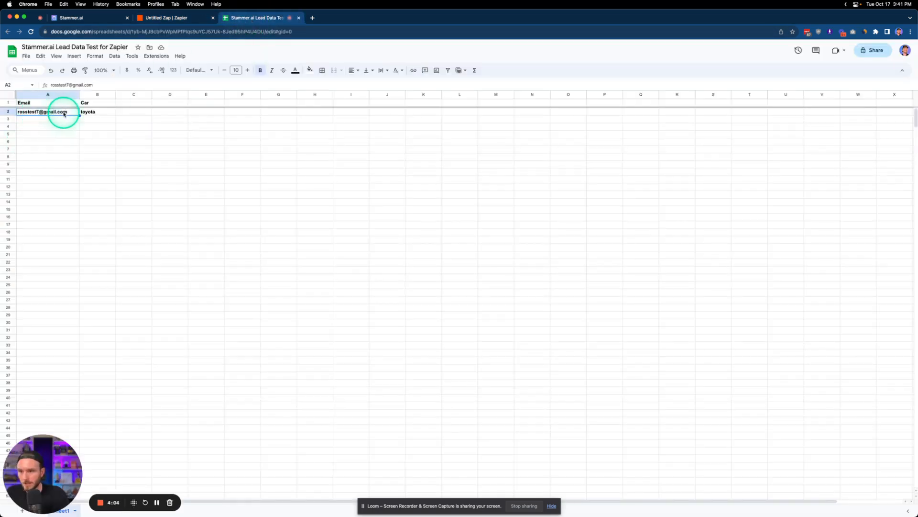
# - Inspect the Email and Car values in the lead row of the spreadsheet and the empty rows below it
pyautogui.click(92, 113)
pyautogui.click(65, 171)
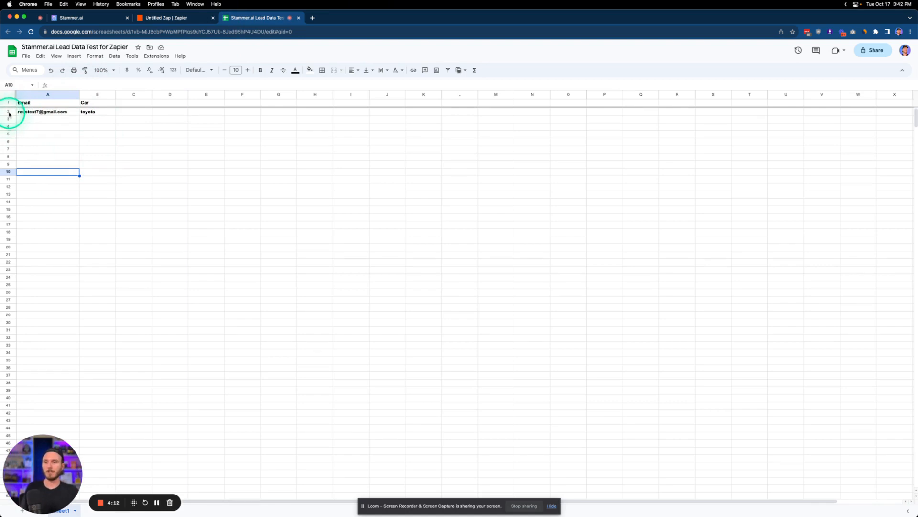
pyautogui.moveTo(8, 113); pyautogui.dragTo(9, 341)
pyautogui.click(219, 270)
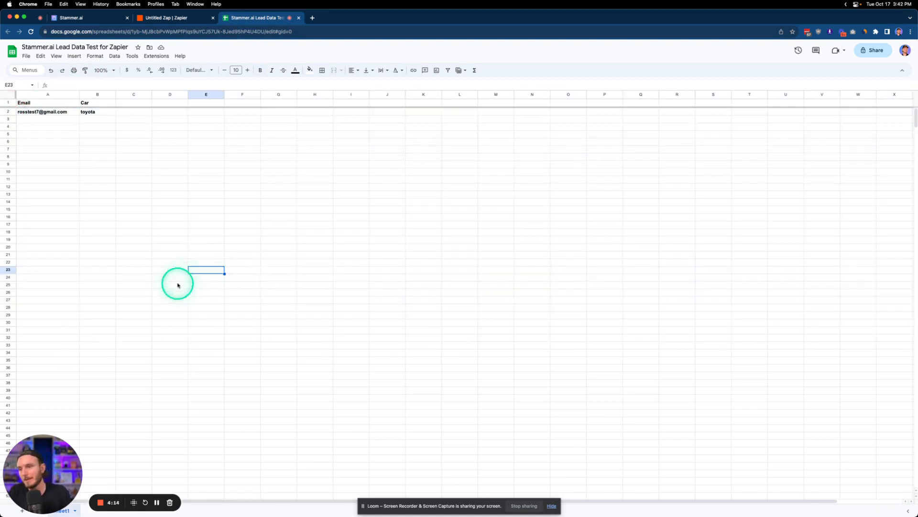
# - Switch to the Zap in Zapier and review the test data of the Create Spreadsheet Row action
pyautogui.click(150, 20)
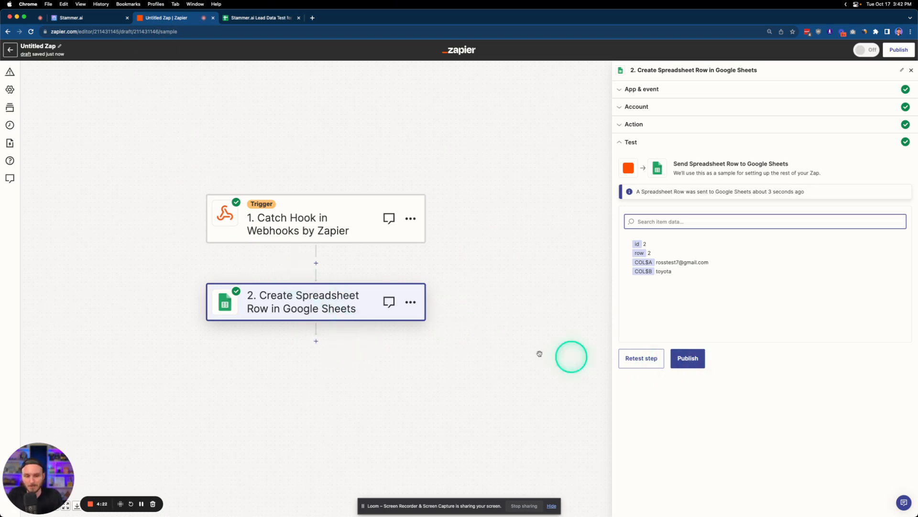
pyautogui.click(316, 341)
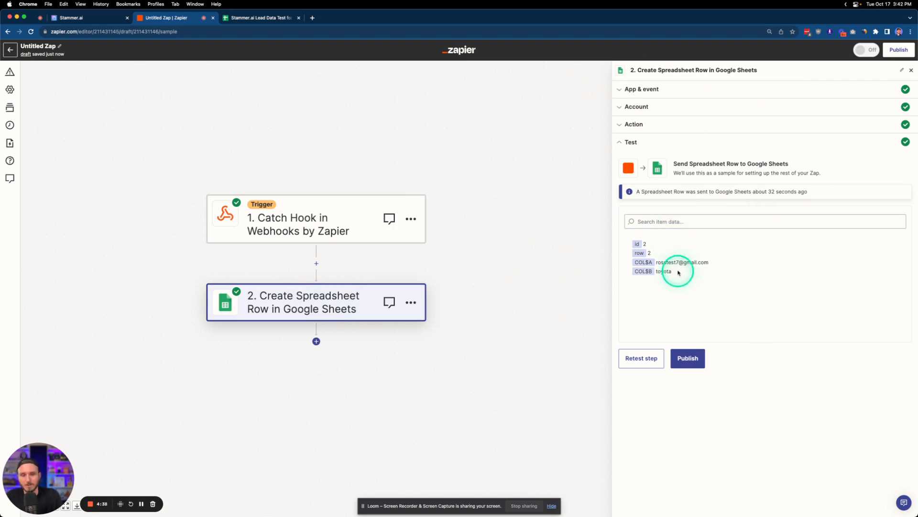
pyautogui.moveTo(672, 271); pyautogui.dragTo(578, 217)
# - Review the chatbot's lead fields and webhook URL in Stammer.ai alongside the Catch Hook and Create Spreadsheet Row steps in Zapier, ending in Stammer.ai
pyautogui.click(77, 18)
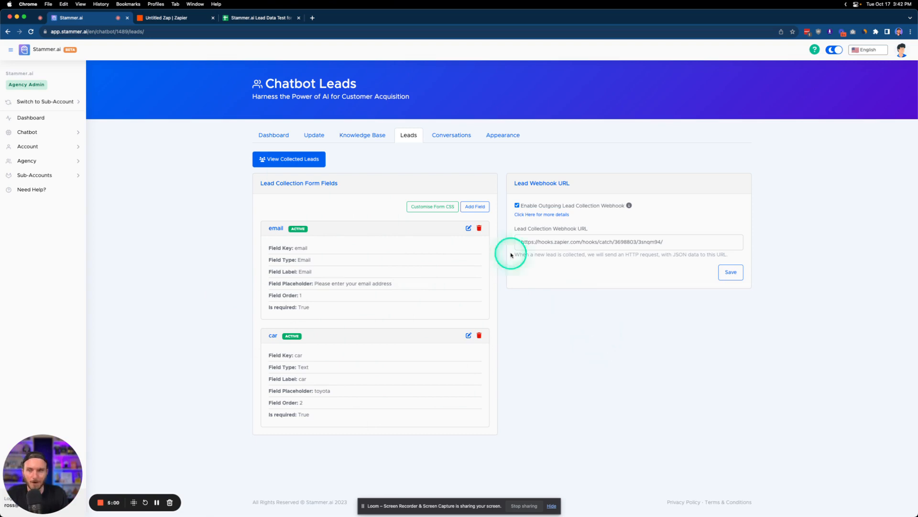
pyautogui.click(168, 17)
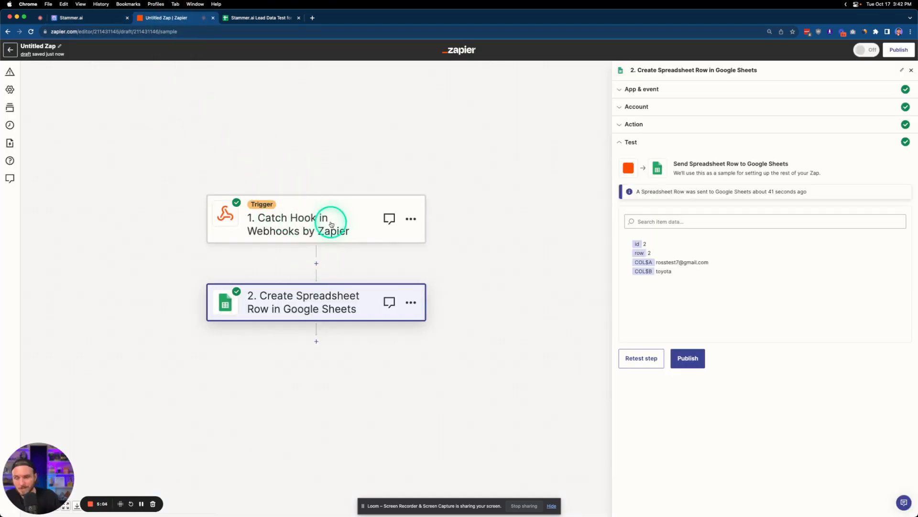
pyautogui.scroll(-2, 316, 239)
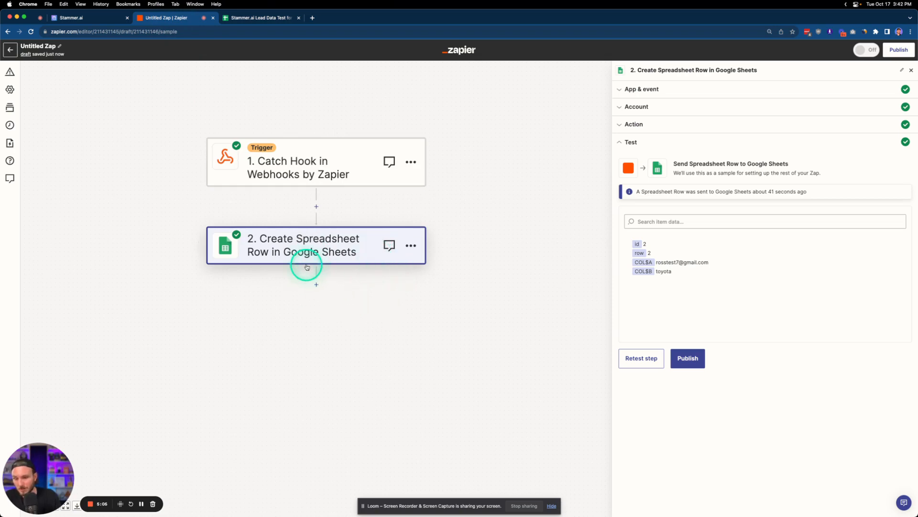
pyautogui.rightClick(713, 298)
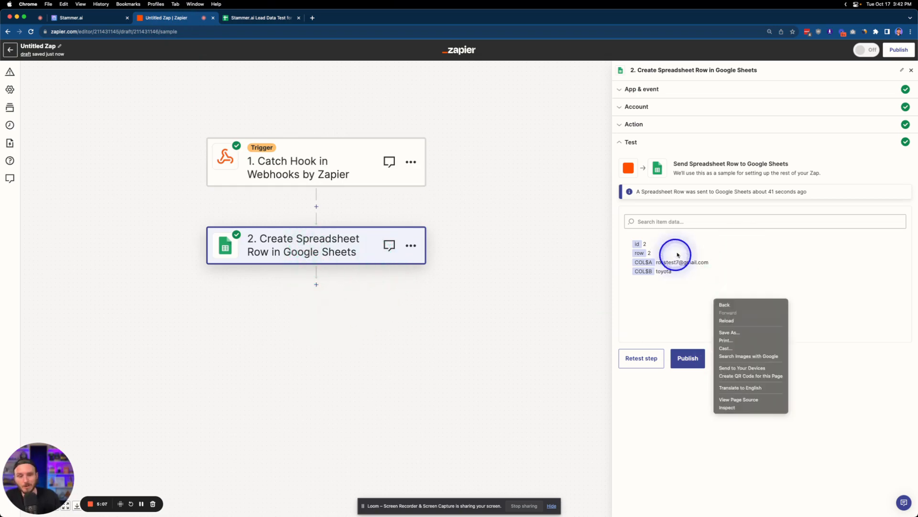
pyautogui.click(678, 255)
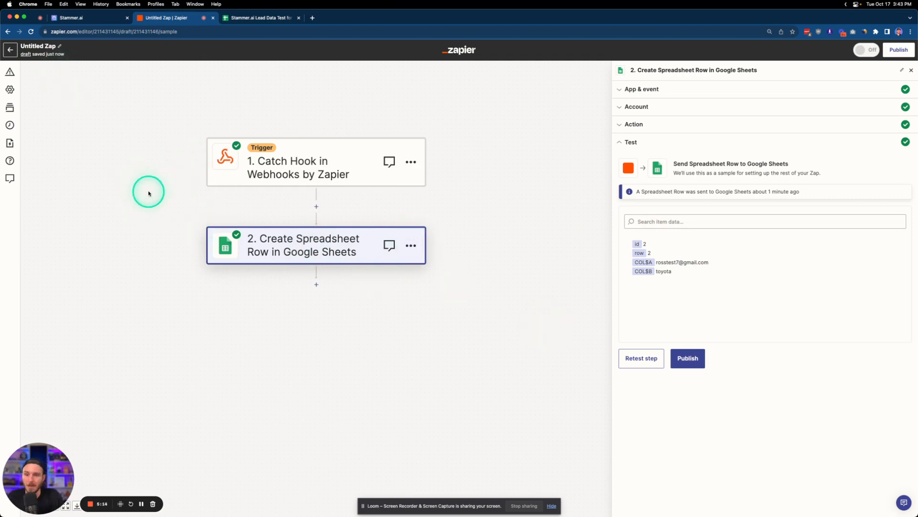
pyautogui.click(72, 17)
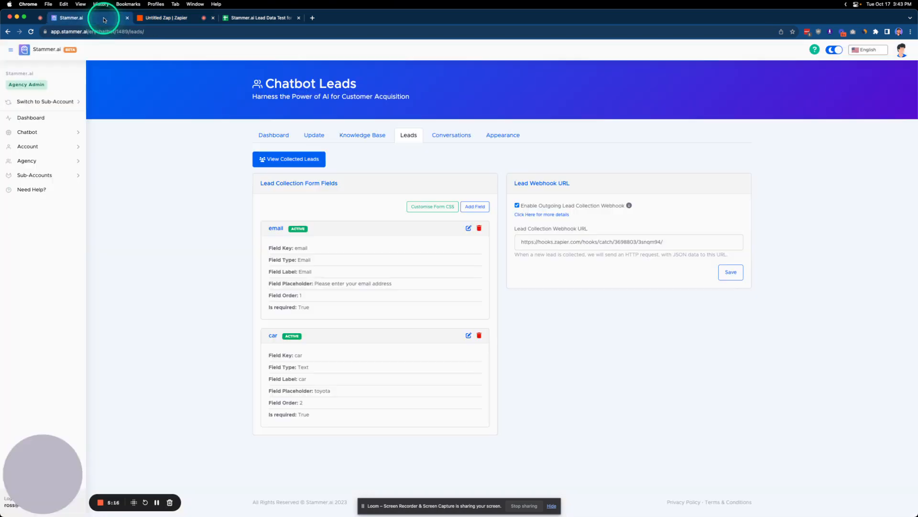